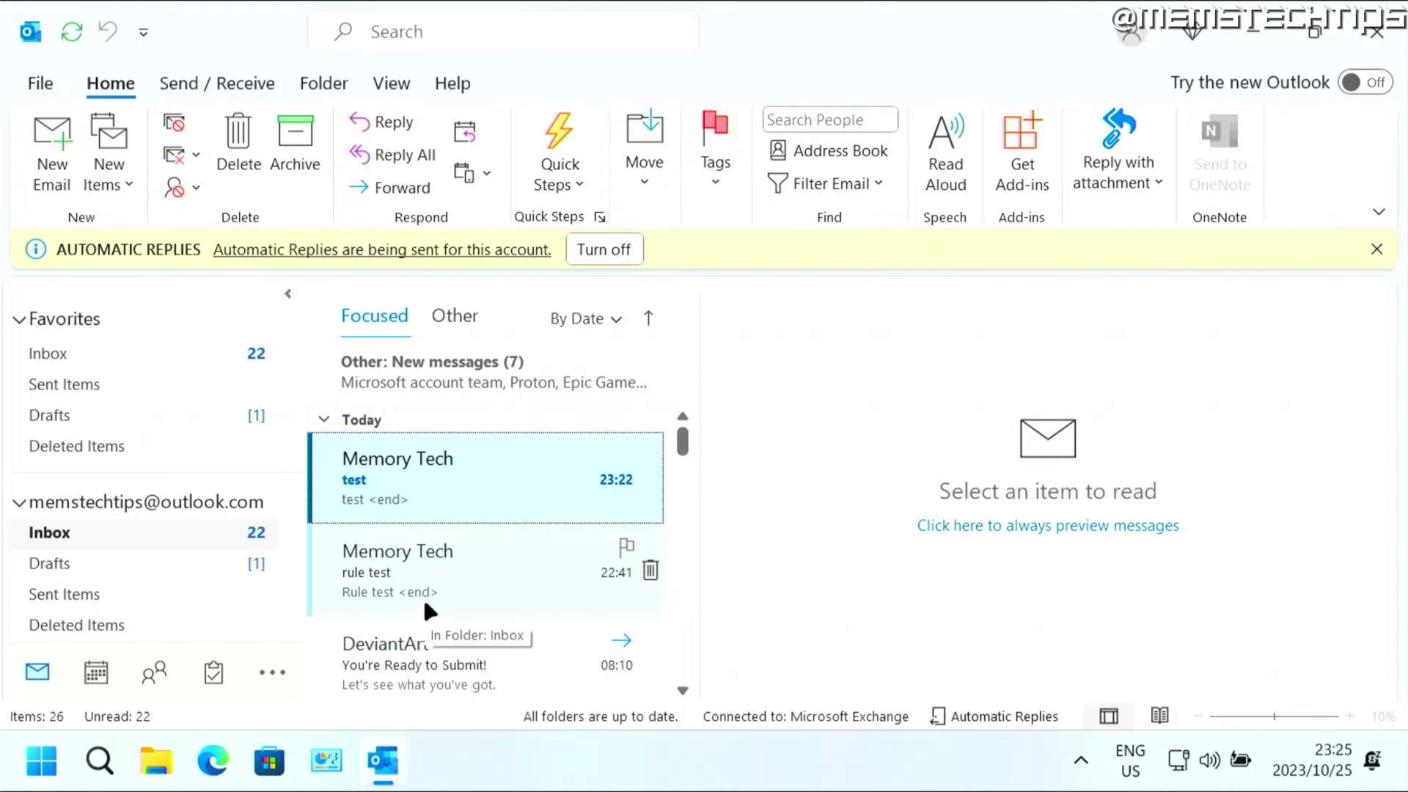
# Step: Open Control Panel from Windows Search, maximize it, and view items as Large icons
pyautogui.click(1251, 19)
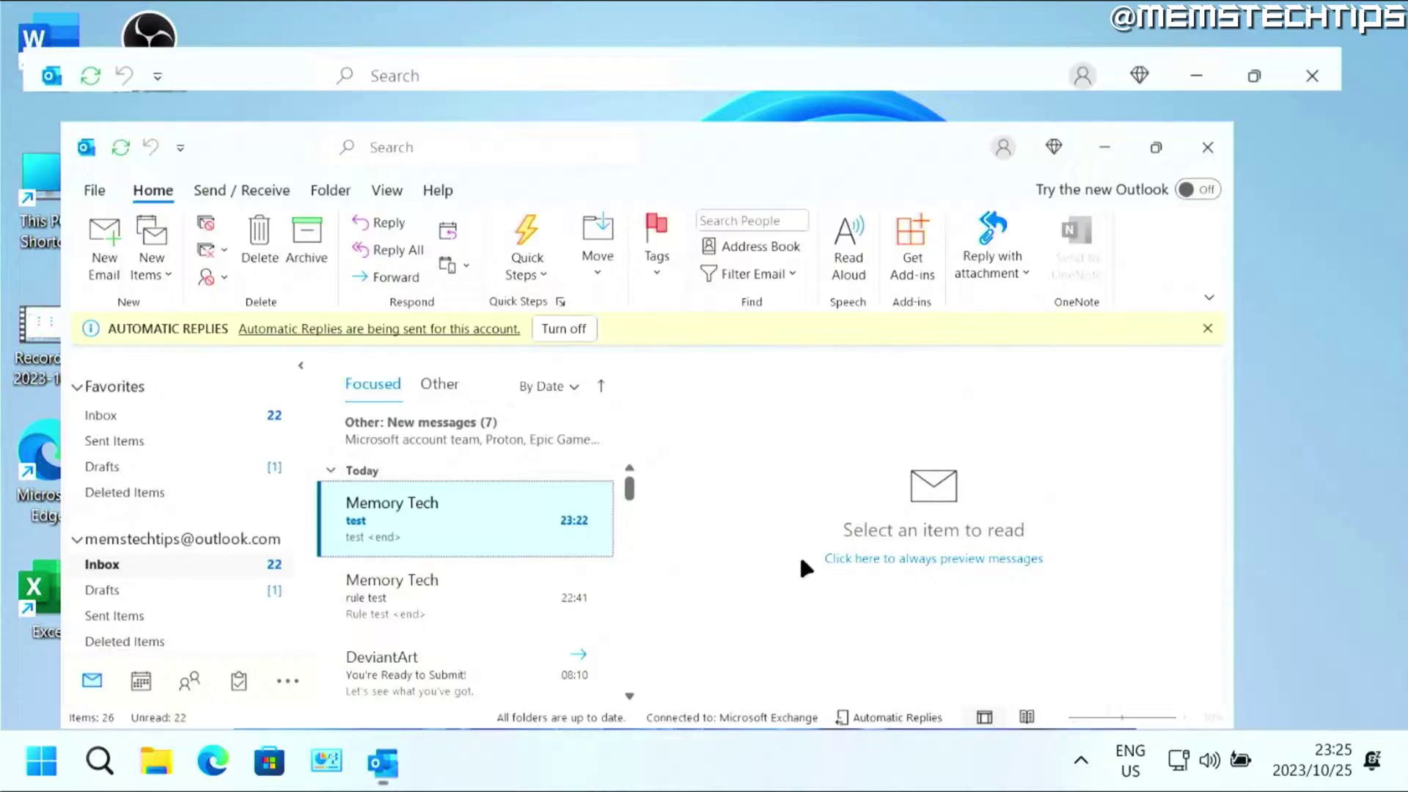
pyautogui.click(97, 761)
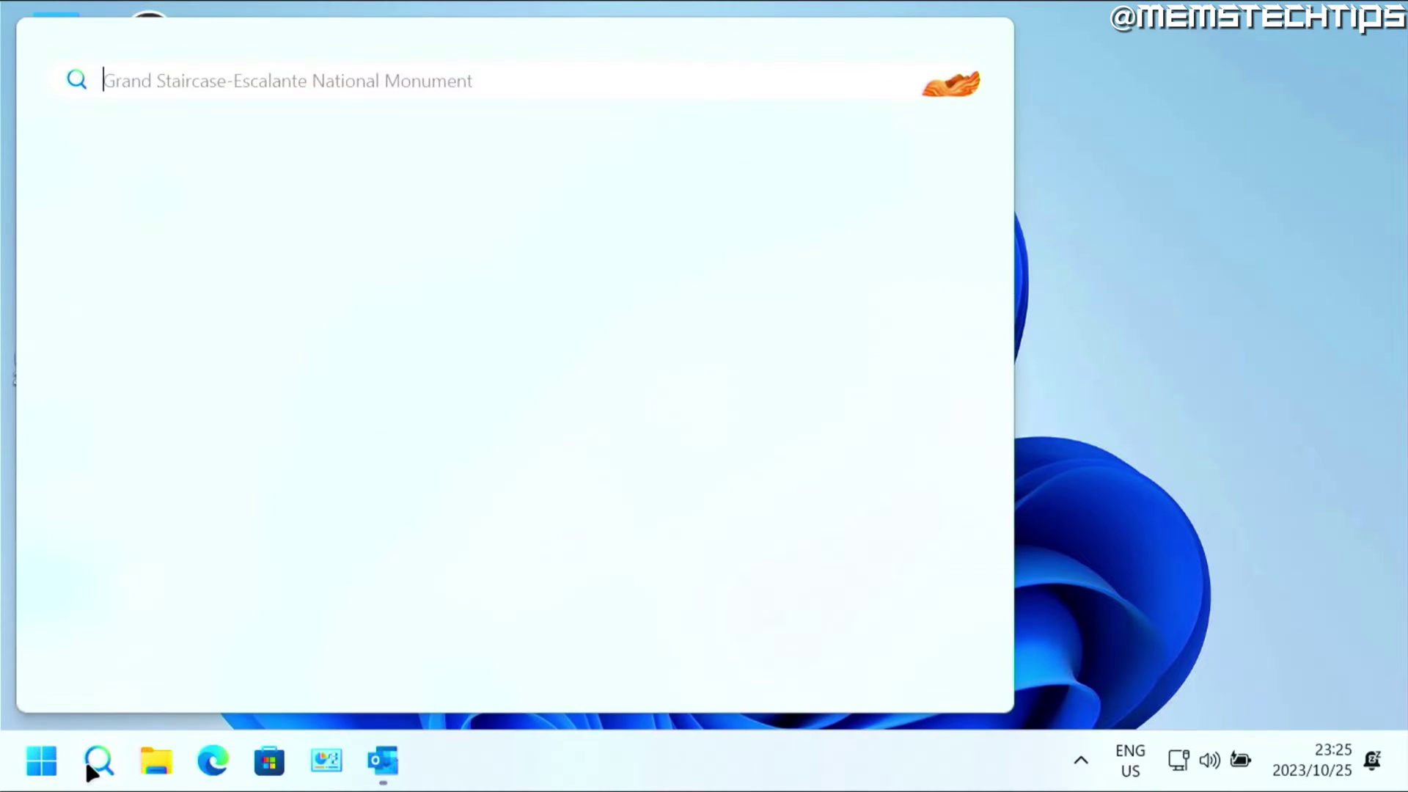
pyautogui.write('control')
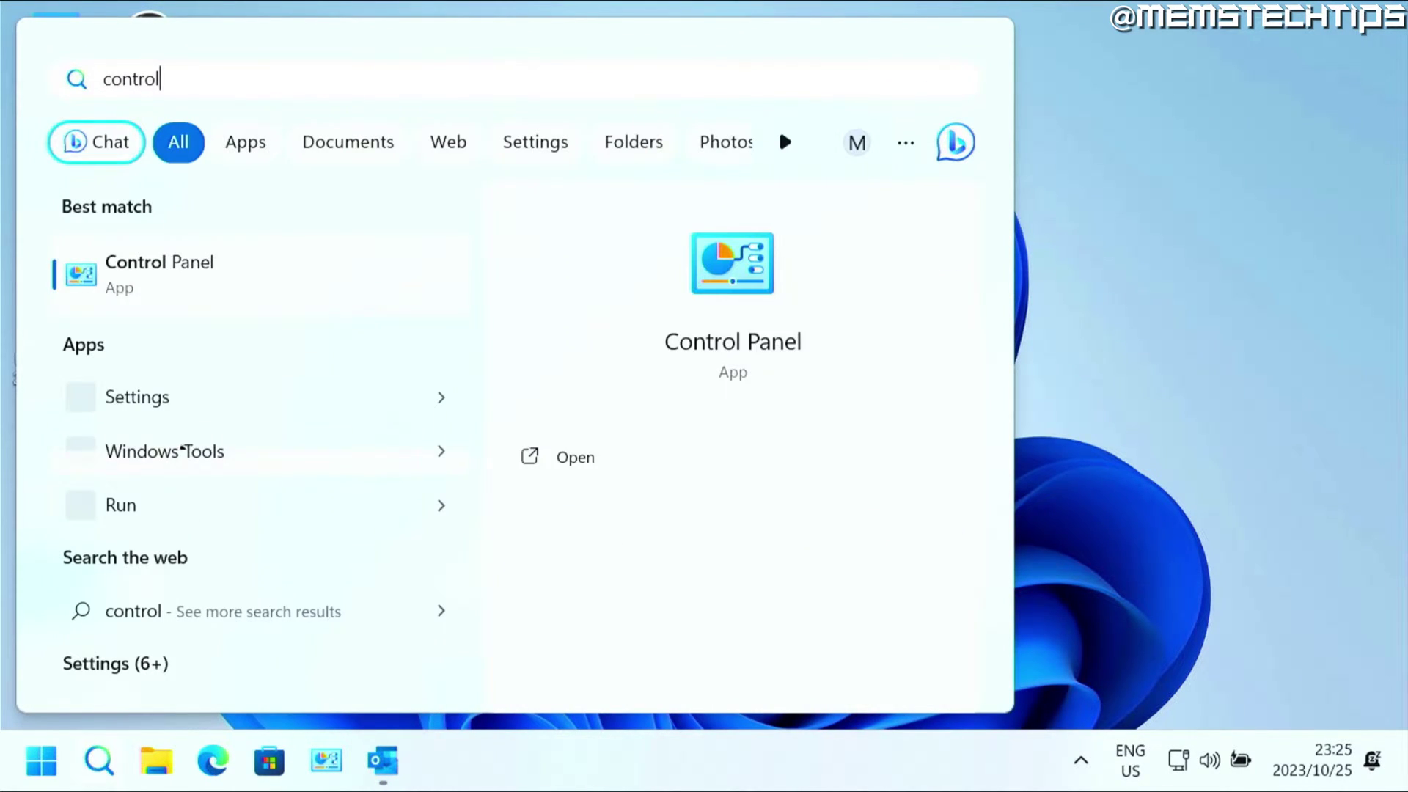
pyautogui.click(192, 284)
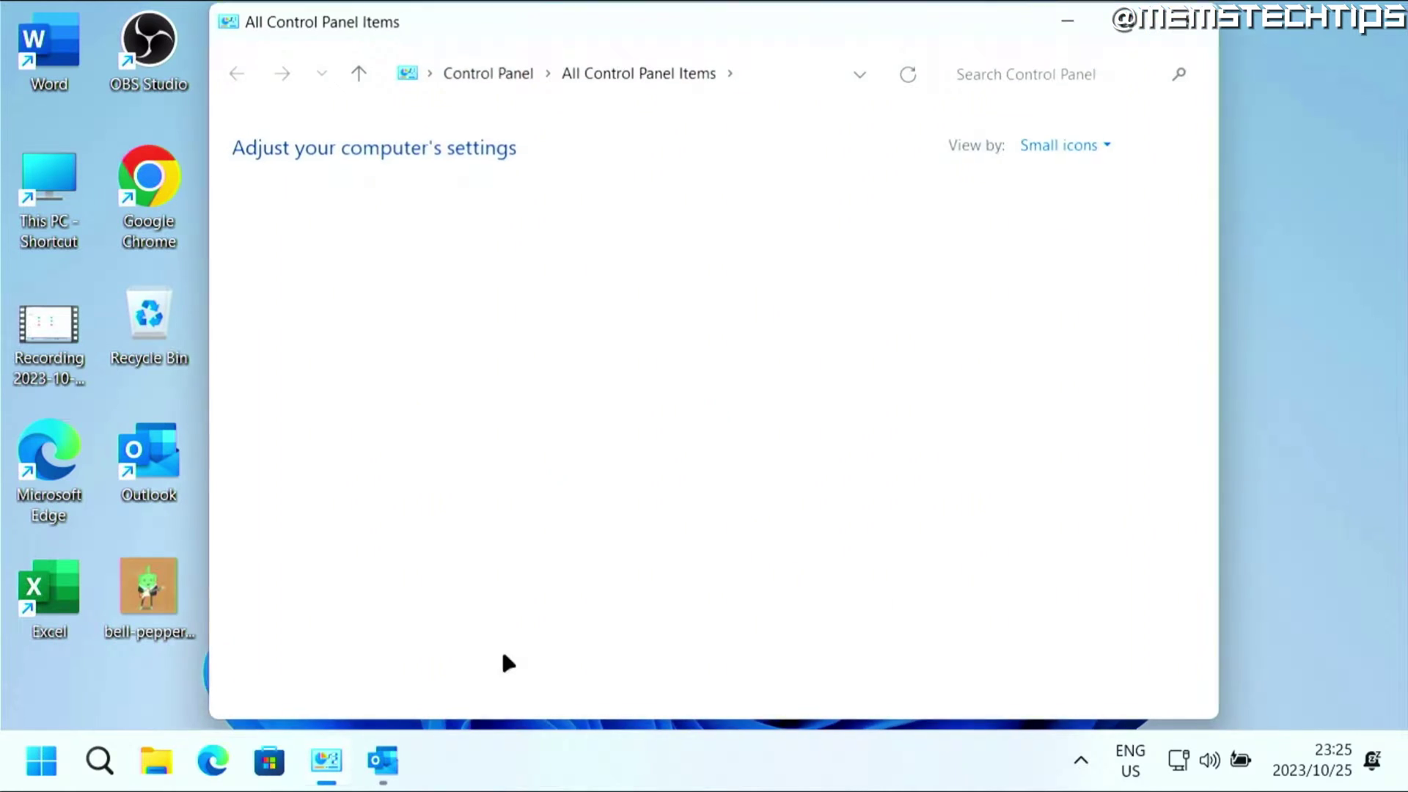
pyautogui.doubleClick(704, 21)
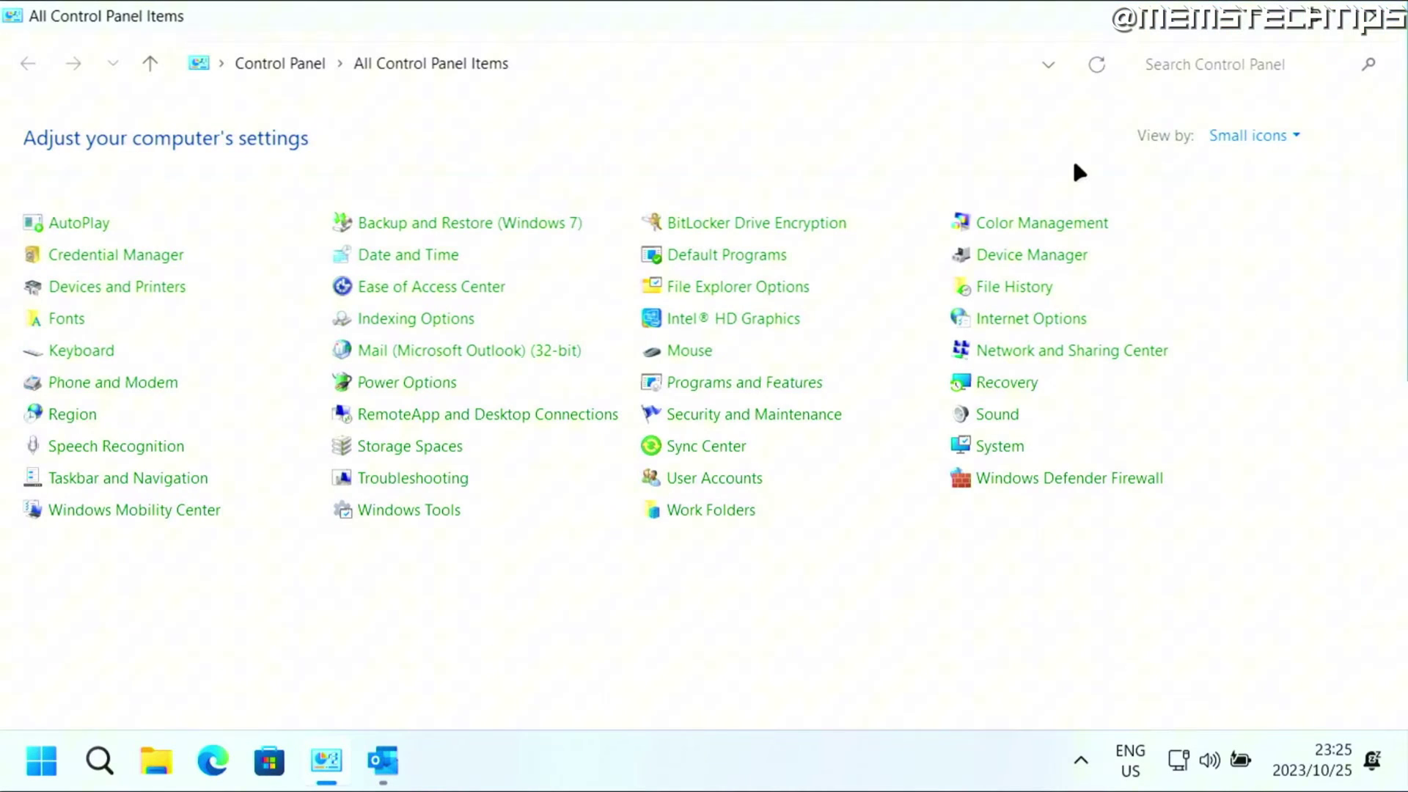
pyautogui.click(1066, 144)
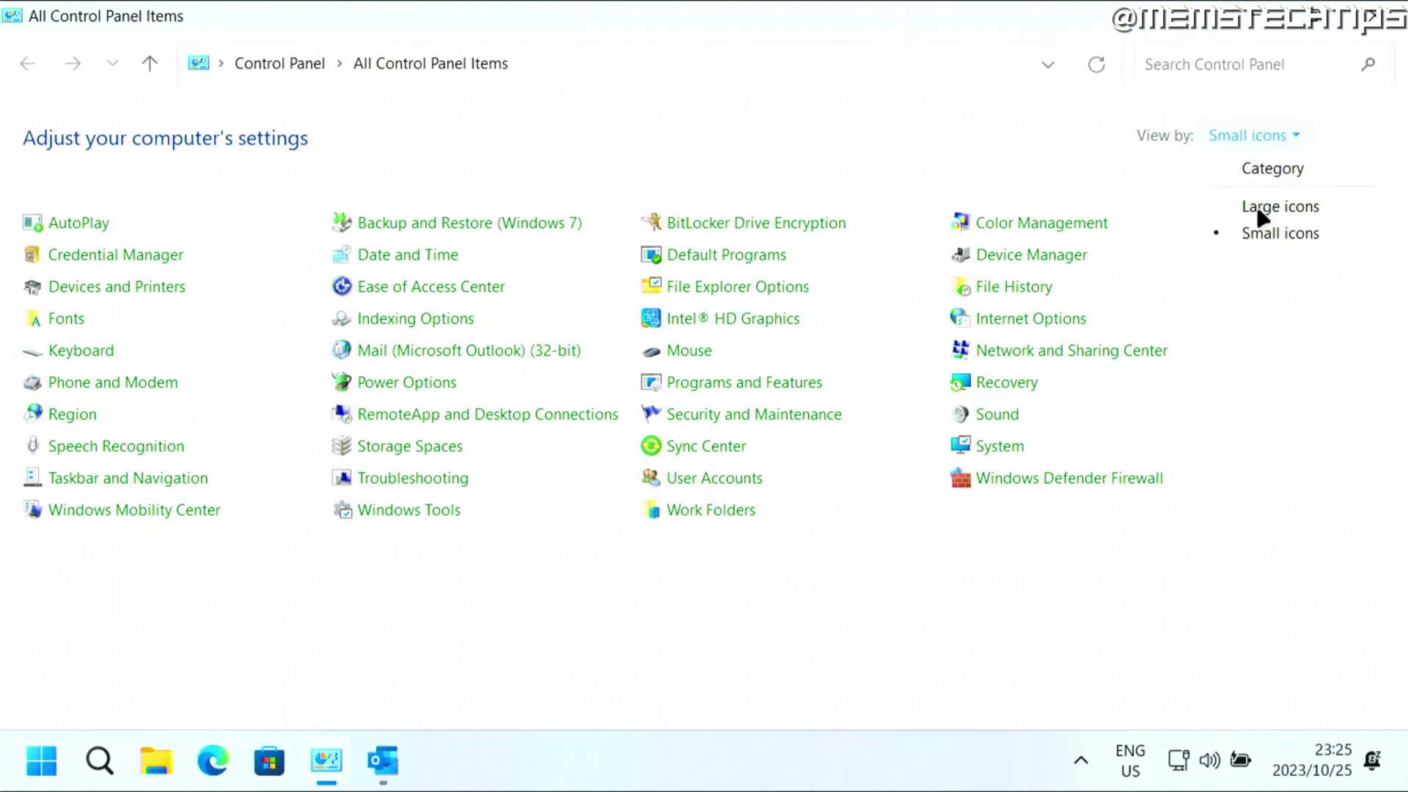
pyautogui.click(1276, 207)
pyautogui.scroll(-1, 445, 397)
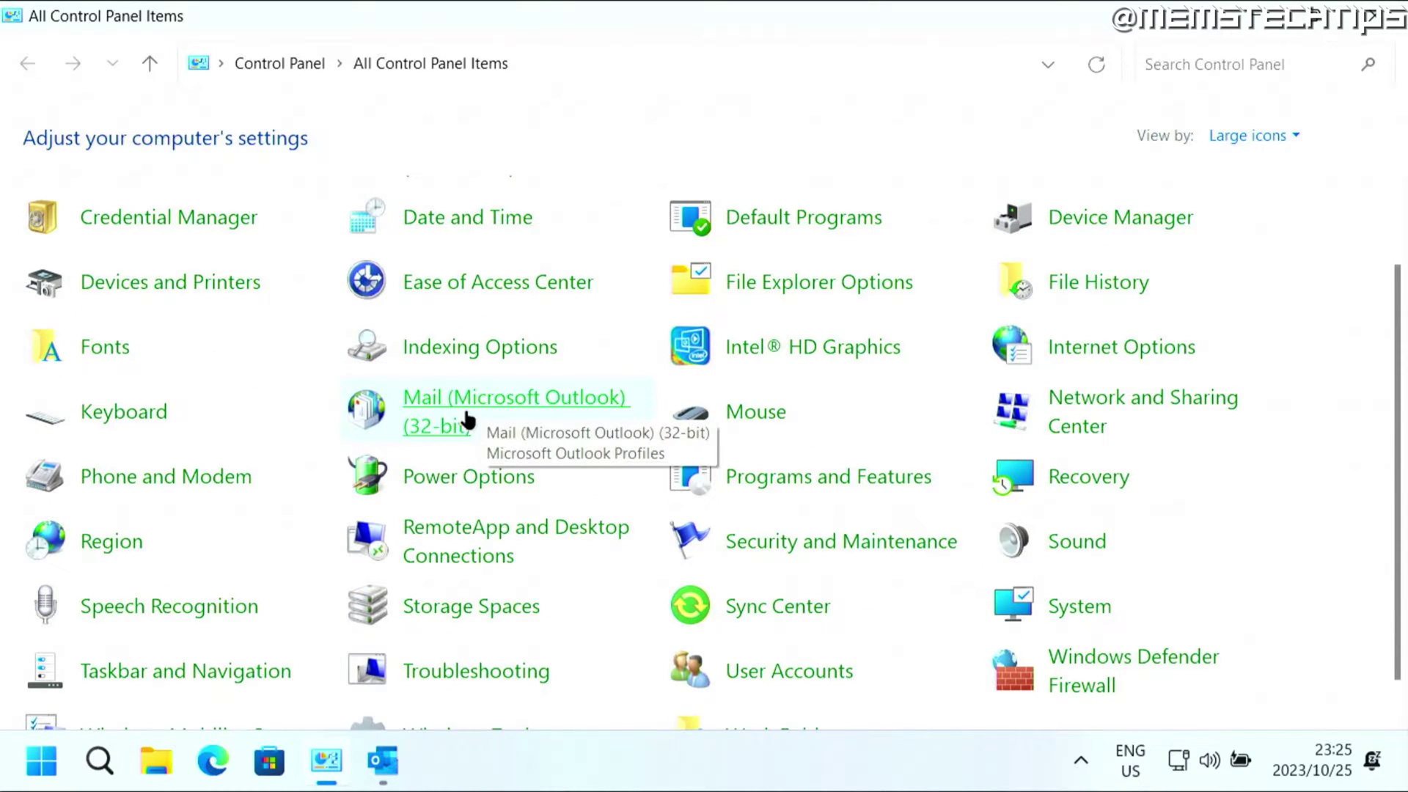
# Step: Open Mail (Microsoft Outlook) setup from Control Panel and show its Email Accounts list
pyautogui.click(547, 412)
pyautogui.moveTo(391, 223); pyautogui.dragTo(550, 219)
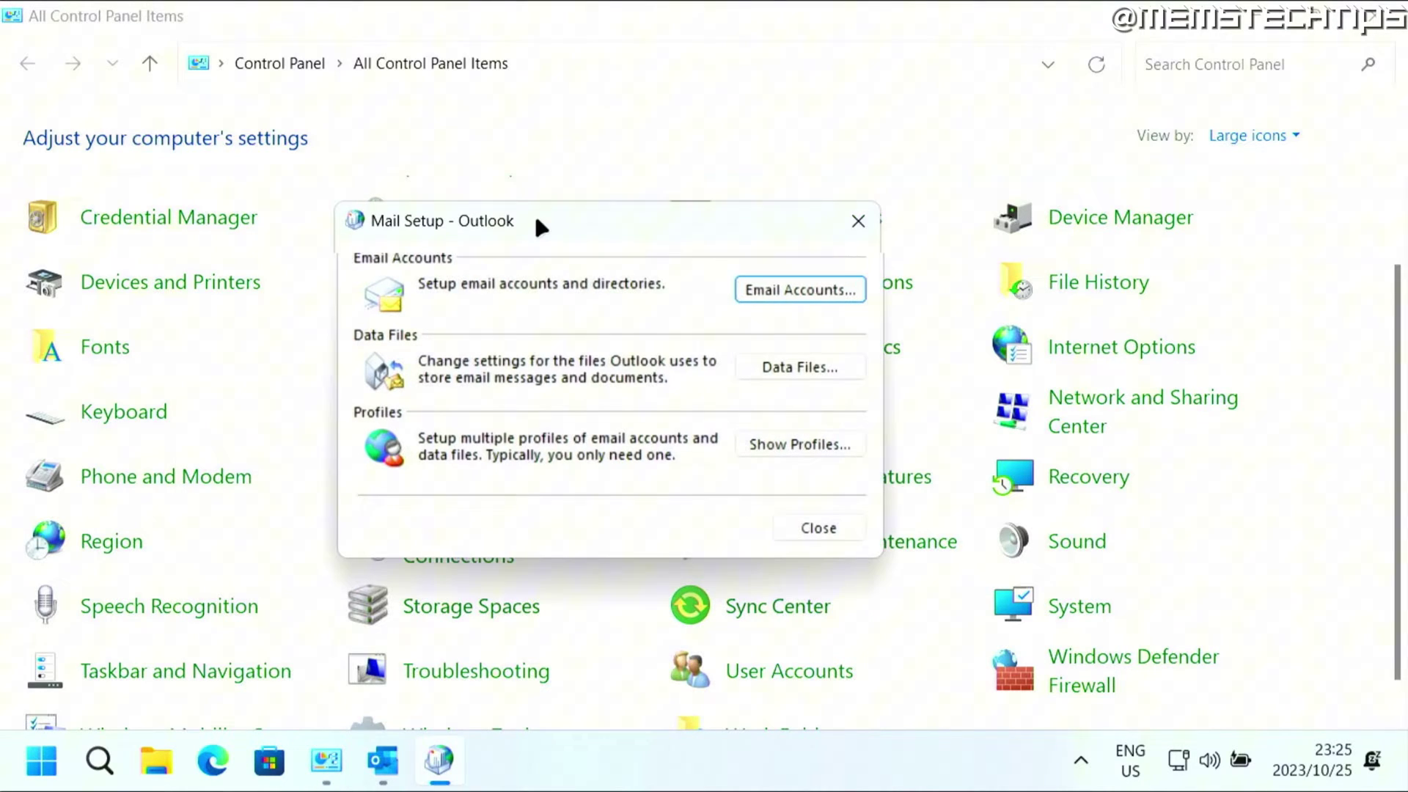
pyautogui.click(803, 290)
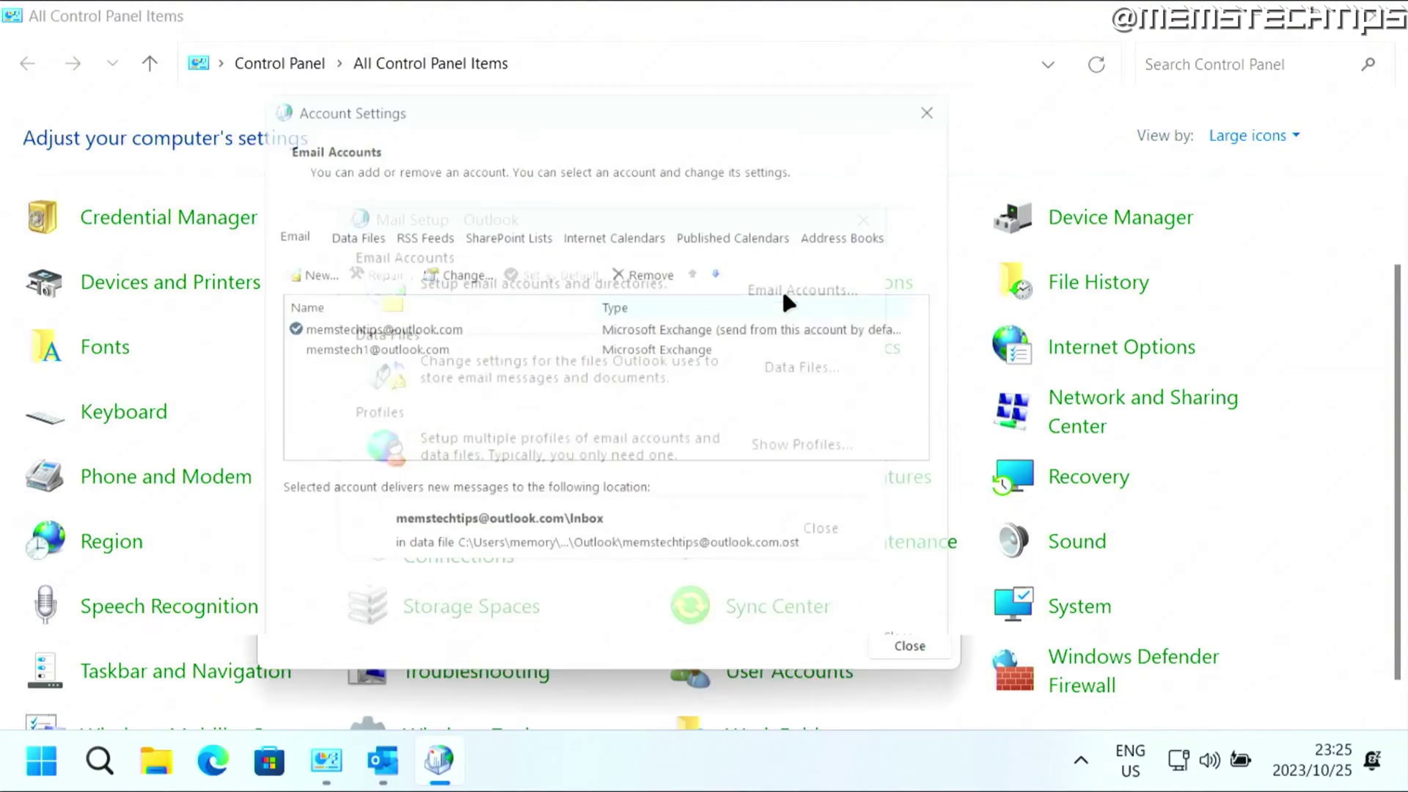
pyautogui.moveTo(498, 96)
pyautogui.mouseDown()
pyautogui.moveTo(589, 101)
pyautogui.moveTo(561, 101)
pyautogui.mouseUp()
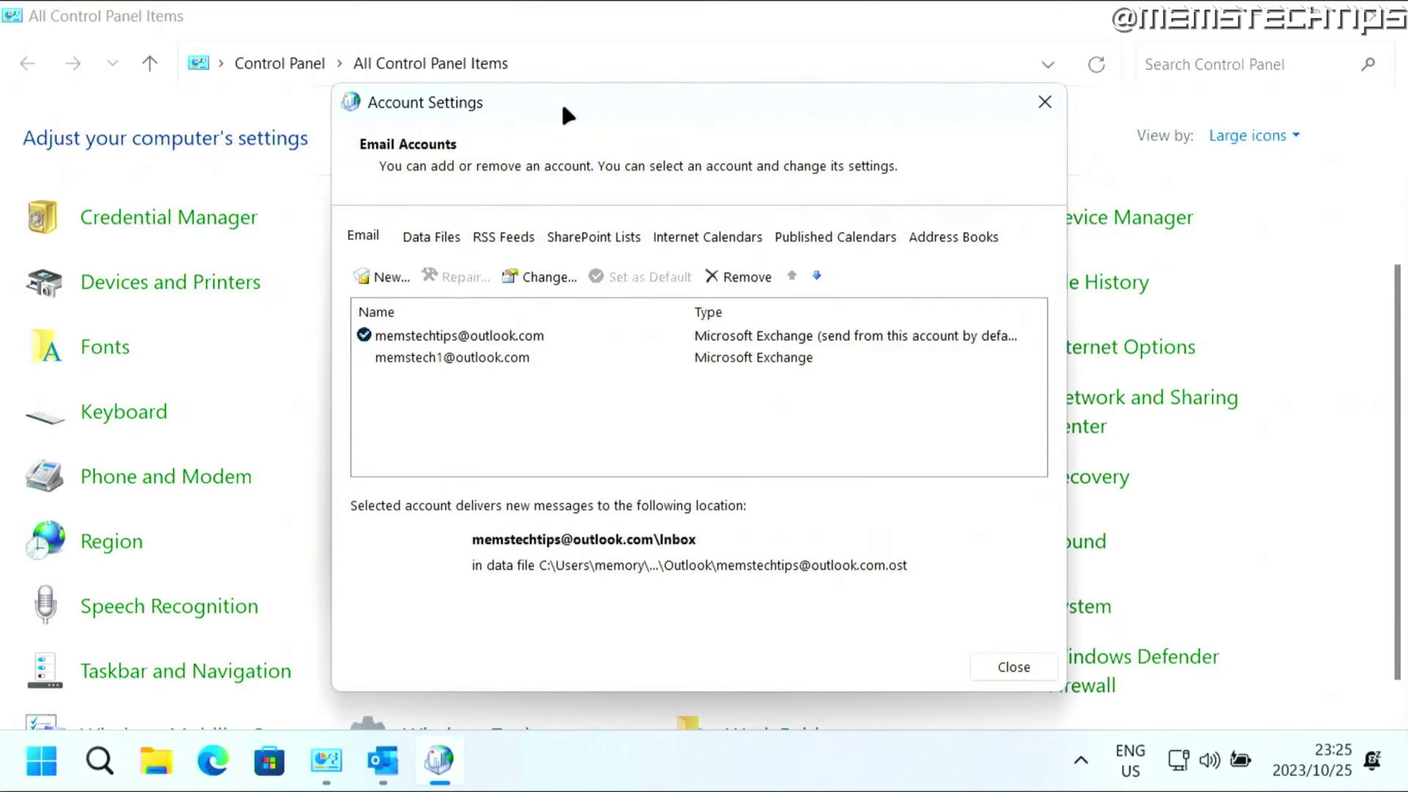
# Step: Start a new account with manual setup and choose POP or IMAP as the type
pyautogui.click(378, 277)
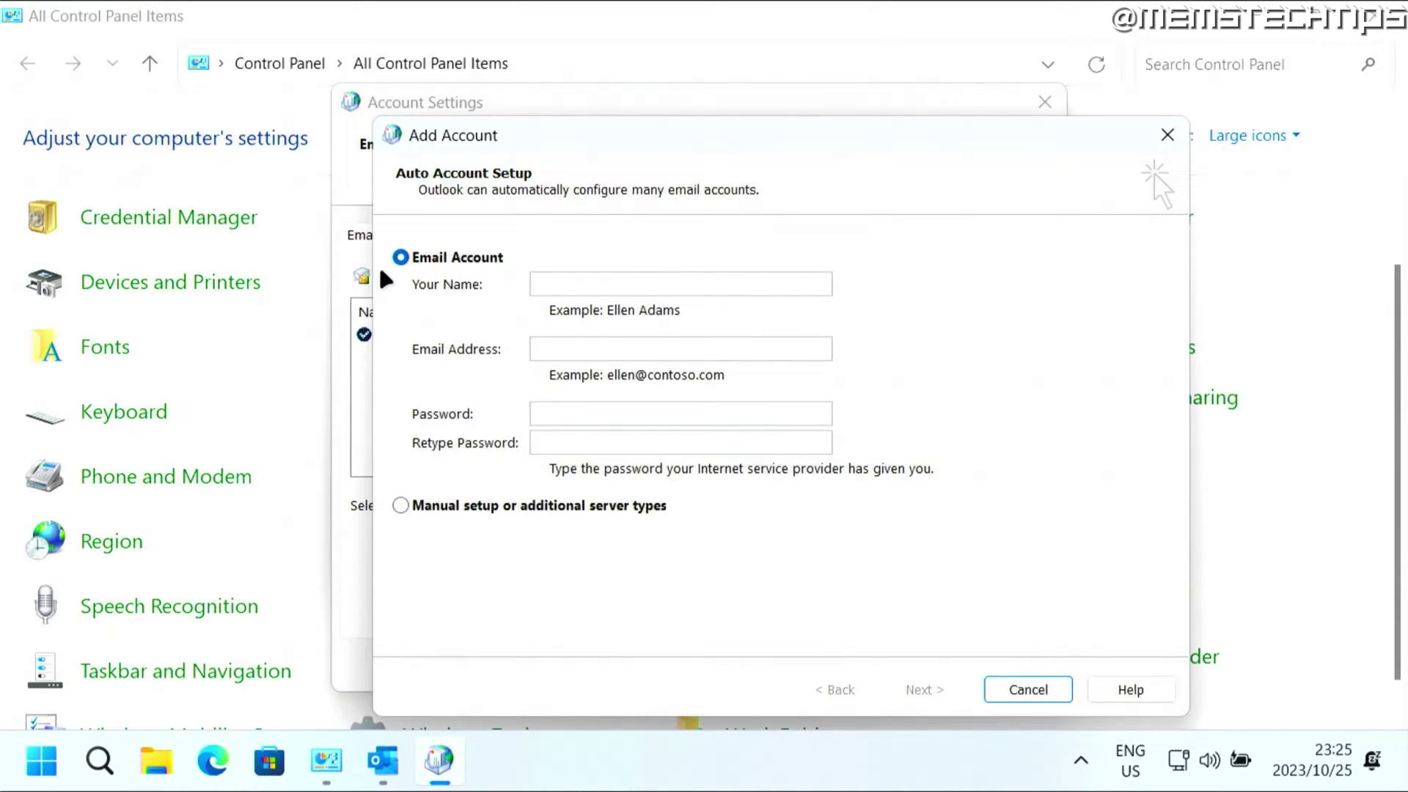
pyautogui.moveTo(593, 133)
pyautogui.mouseDown()
pyautogui.moveTo(509, 136)
pyautogui.moveTo(508, 122)
pyautogui.mouseUp()
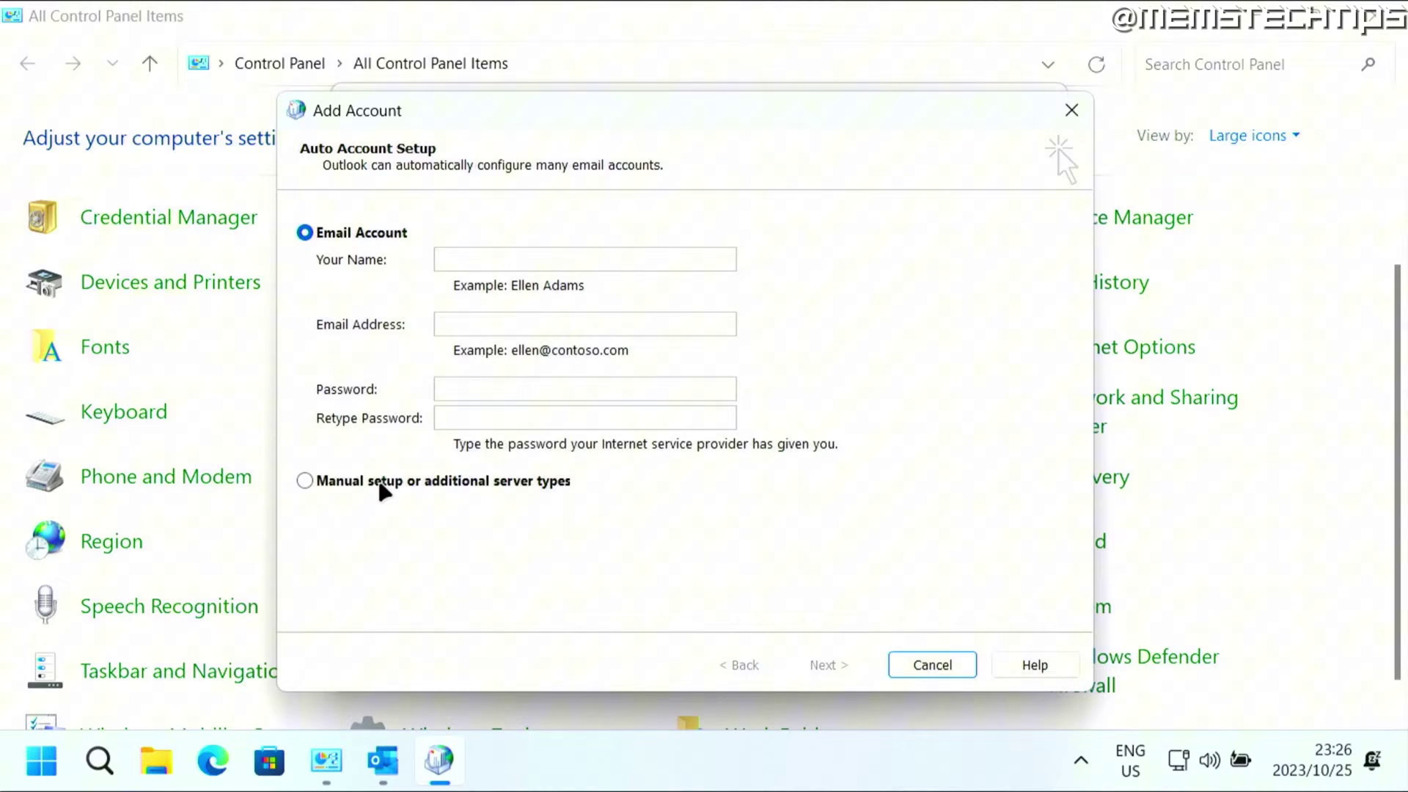
pyautogui.click(385, 490)
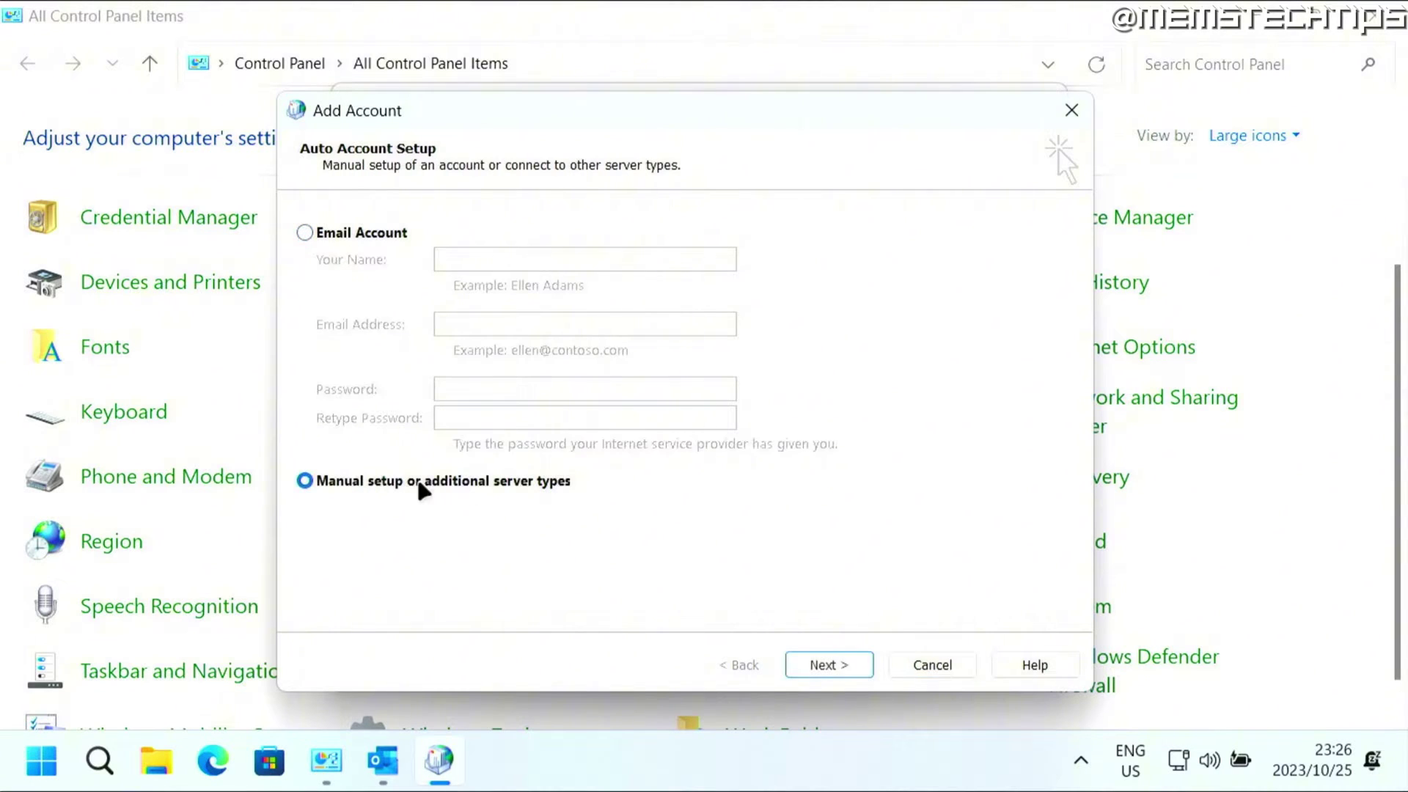
pyautogui.click(829, 665)
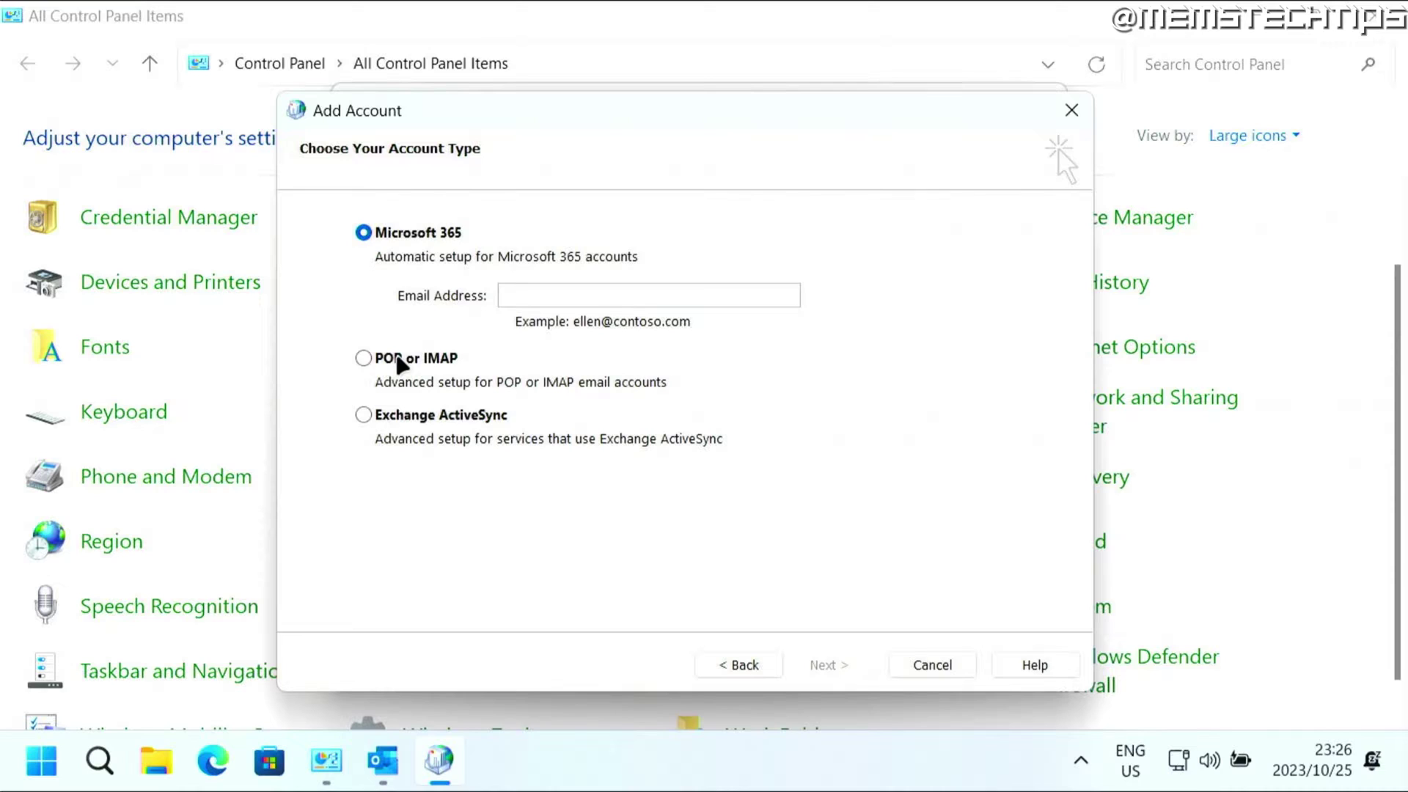
pyautogui.click(402, 359)
# Step: Enter the account holder's name and email address, keeping POP3 as the account type
pyautogui.click(828, 665)
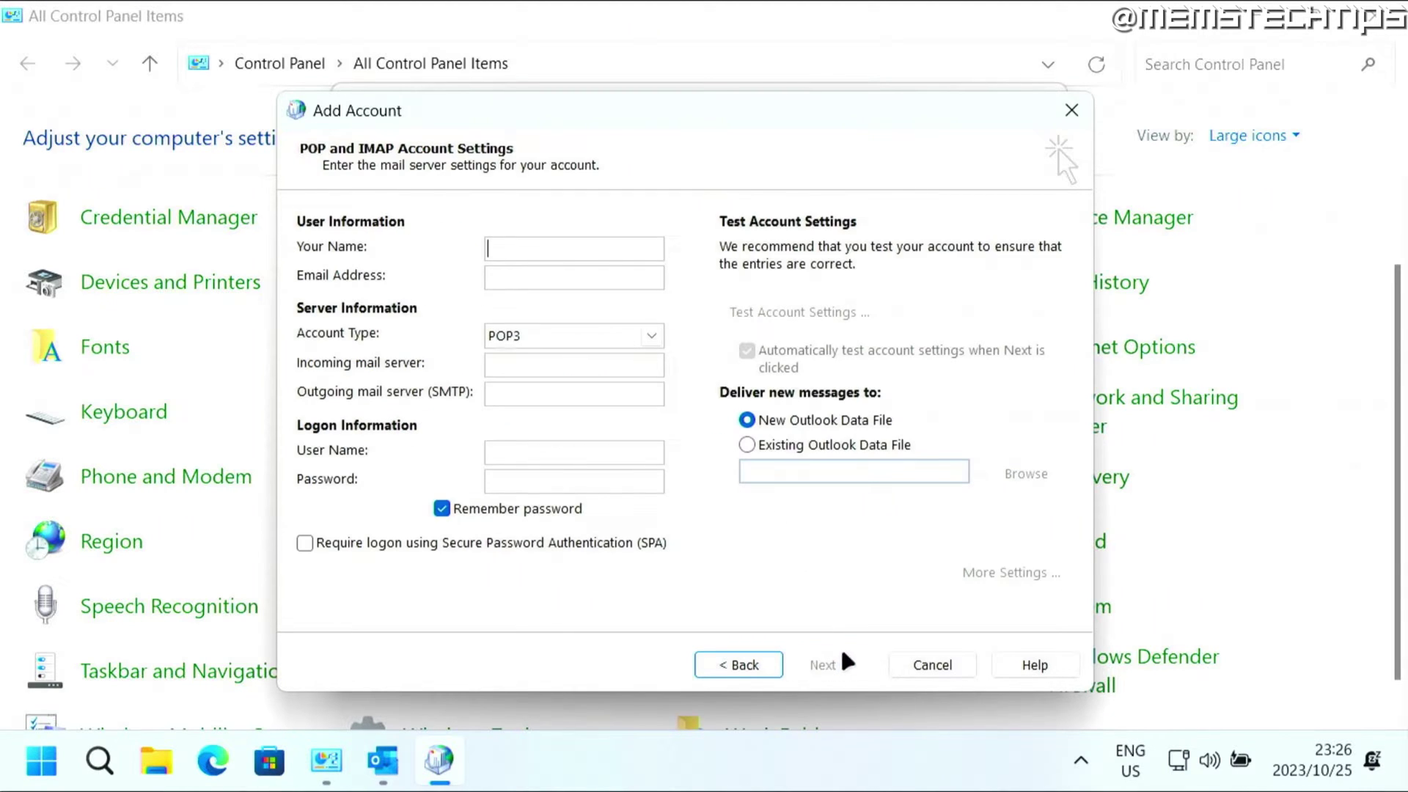
pyautogui.moveTo(599, 126); pyautogui.dragTo(587, 103)
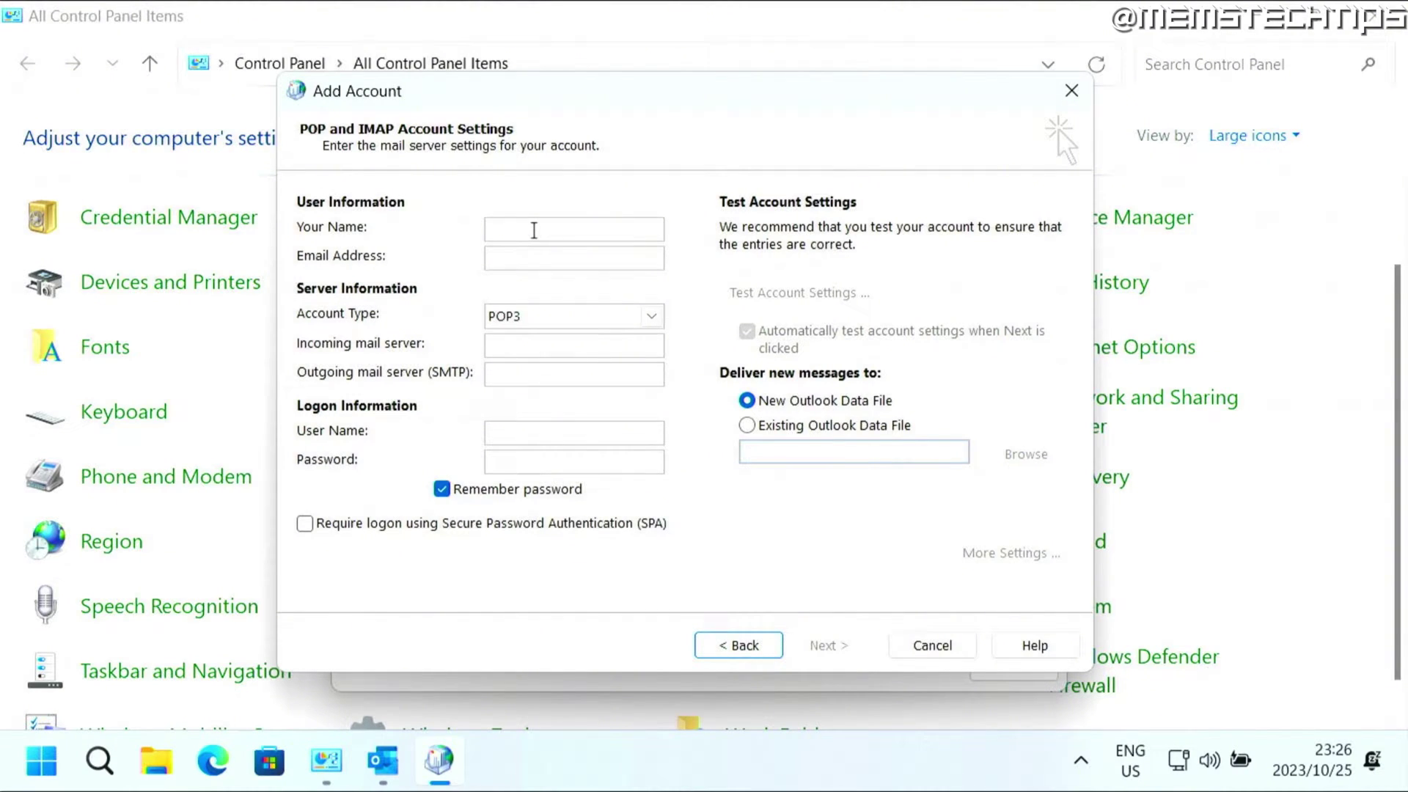
pyautogui.click(534, 230)
pyautogui.write('Marco')
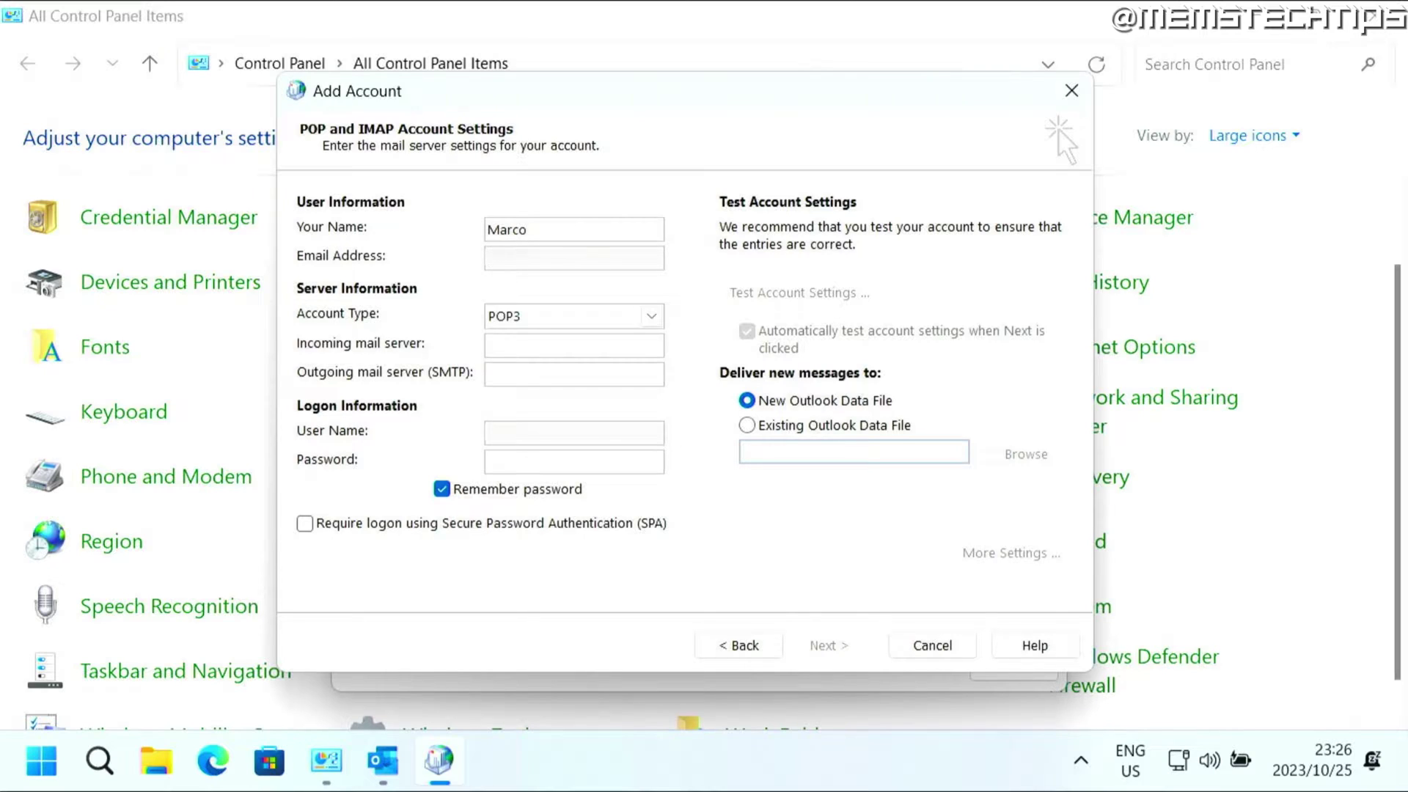
pyautogui.click(583, 318)
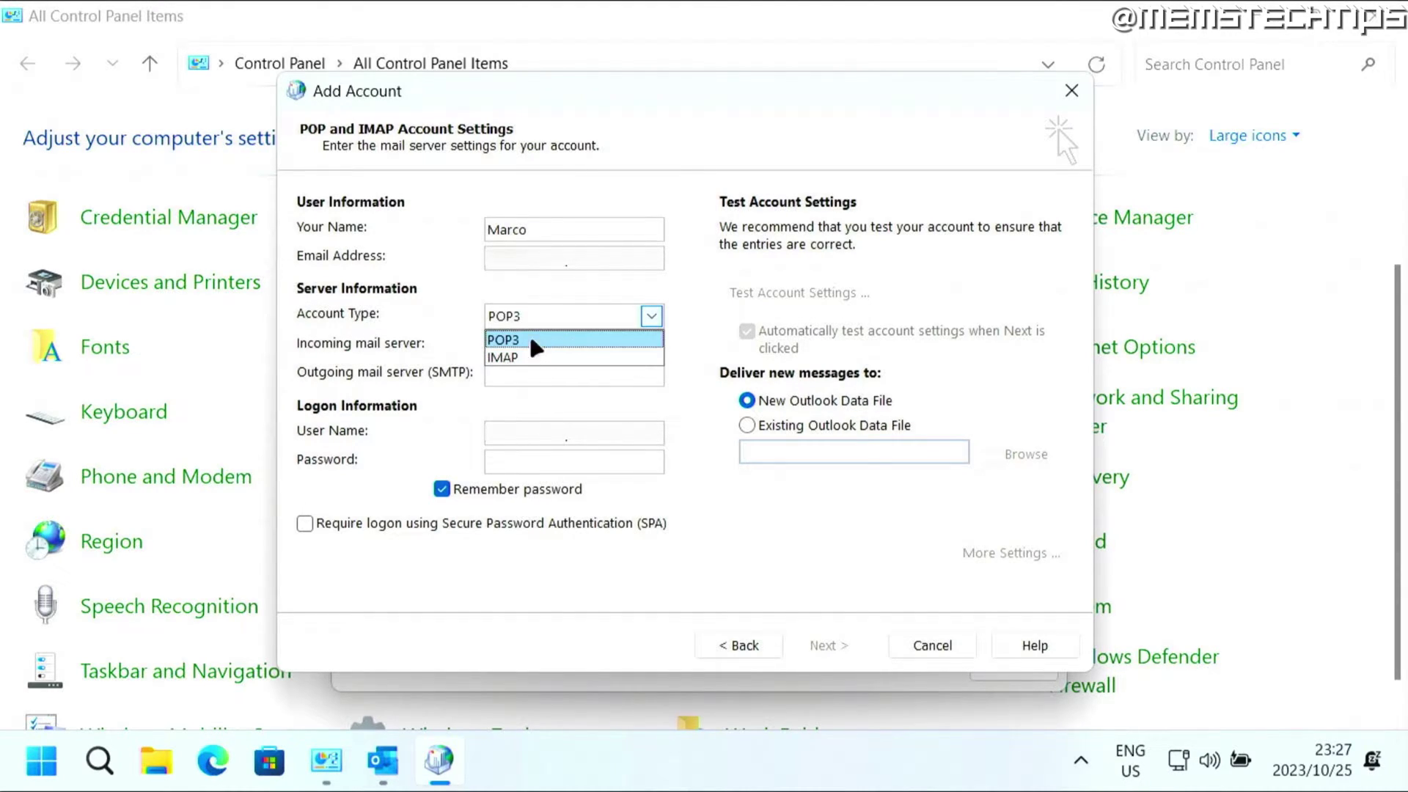
pyautogui.click(550, 344)
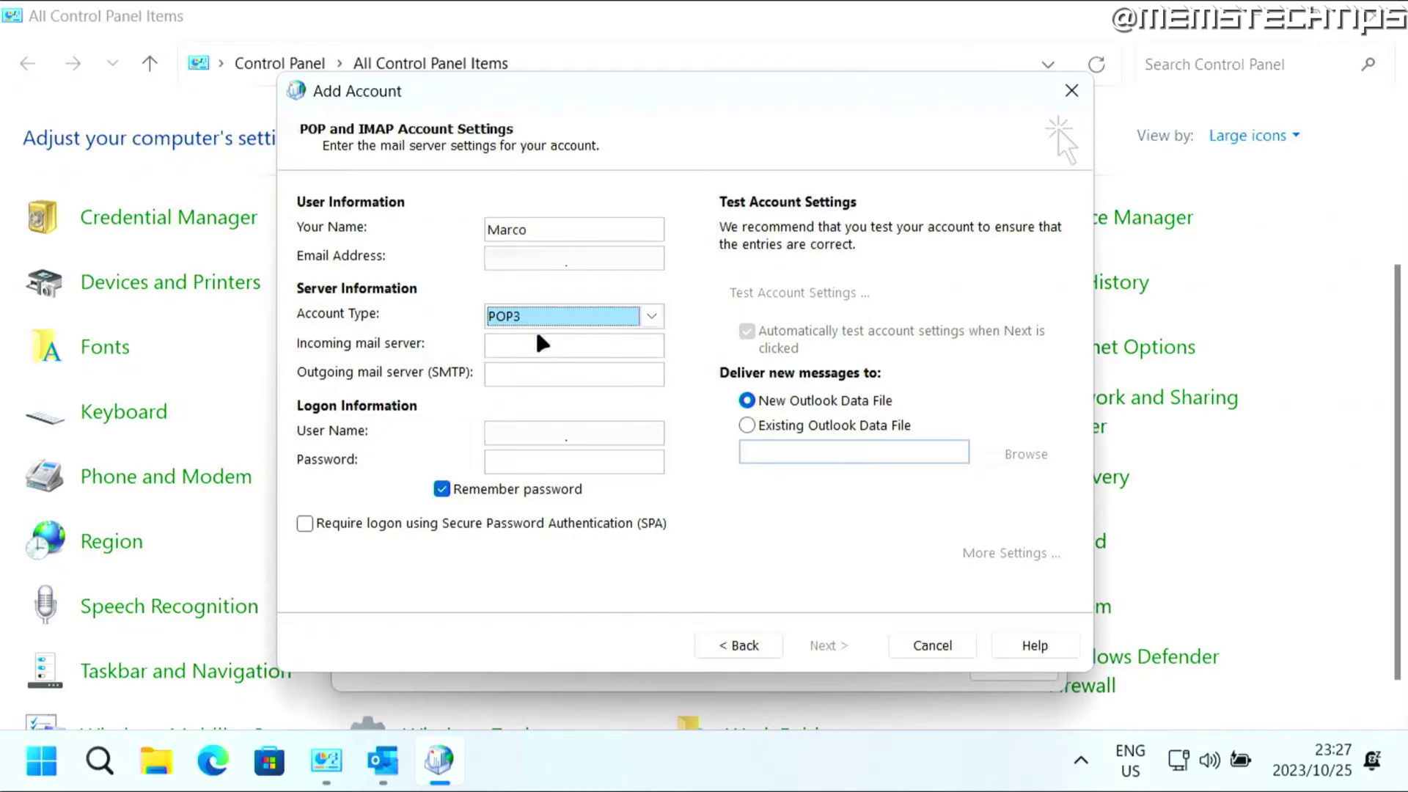
# Step: Fill in the POP3 incoming and outgoing servers, user name and password
pyautogui.click(504, 349)
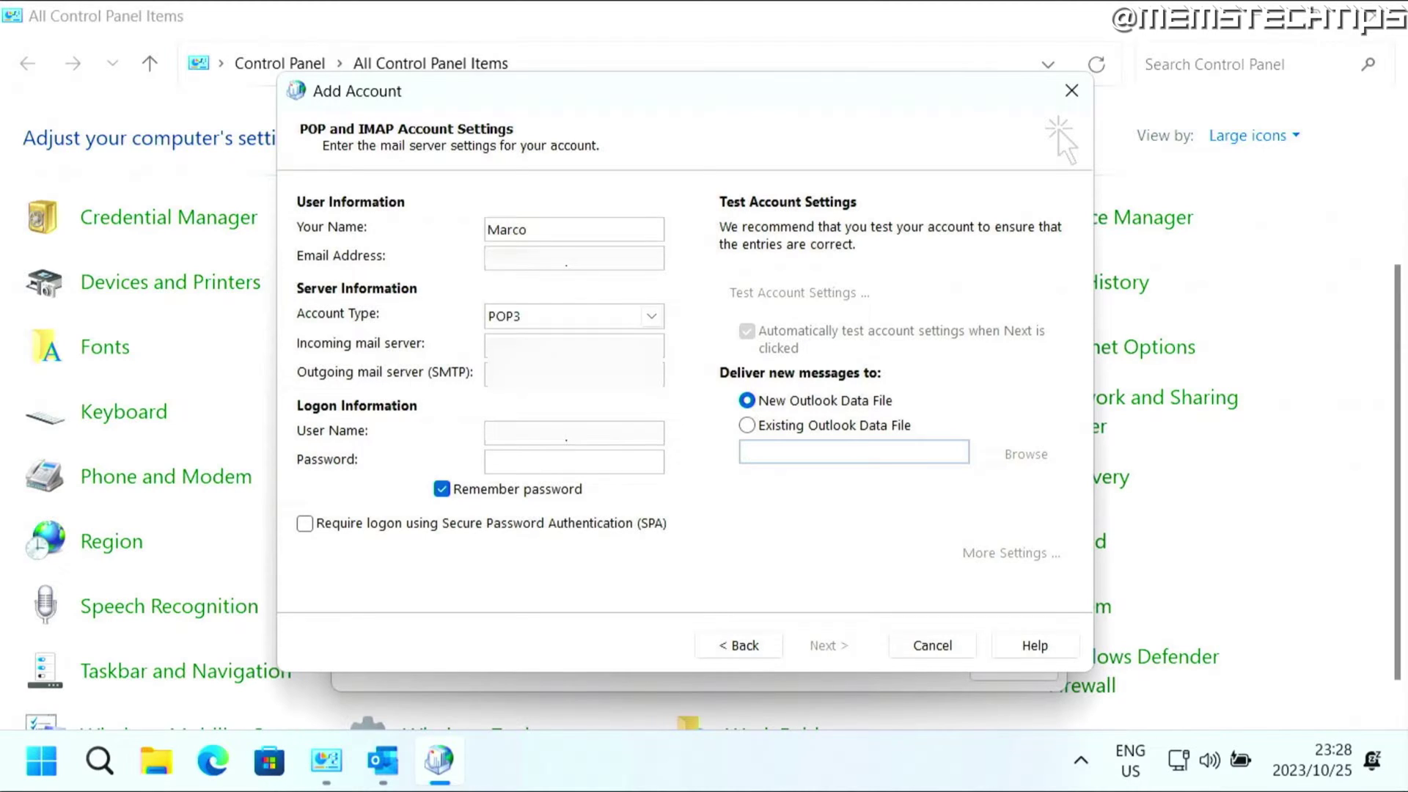
pyautogui.write('m')
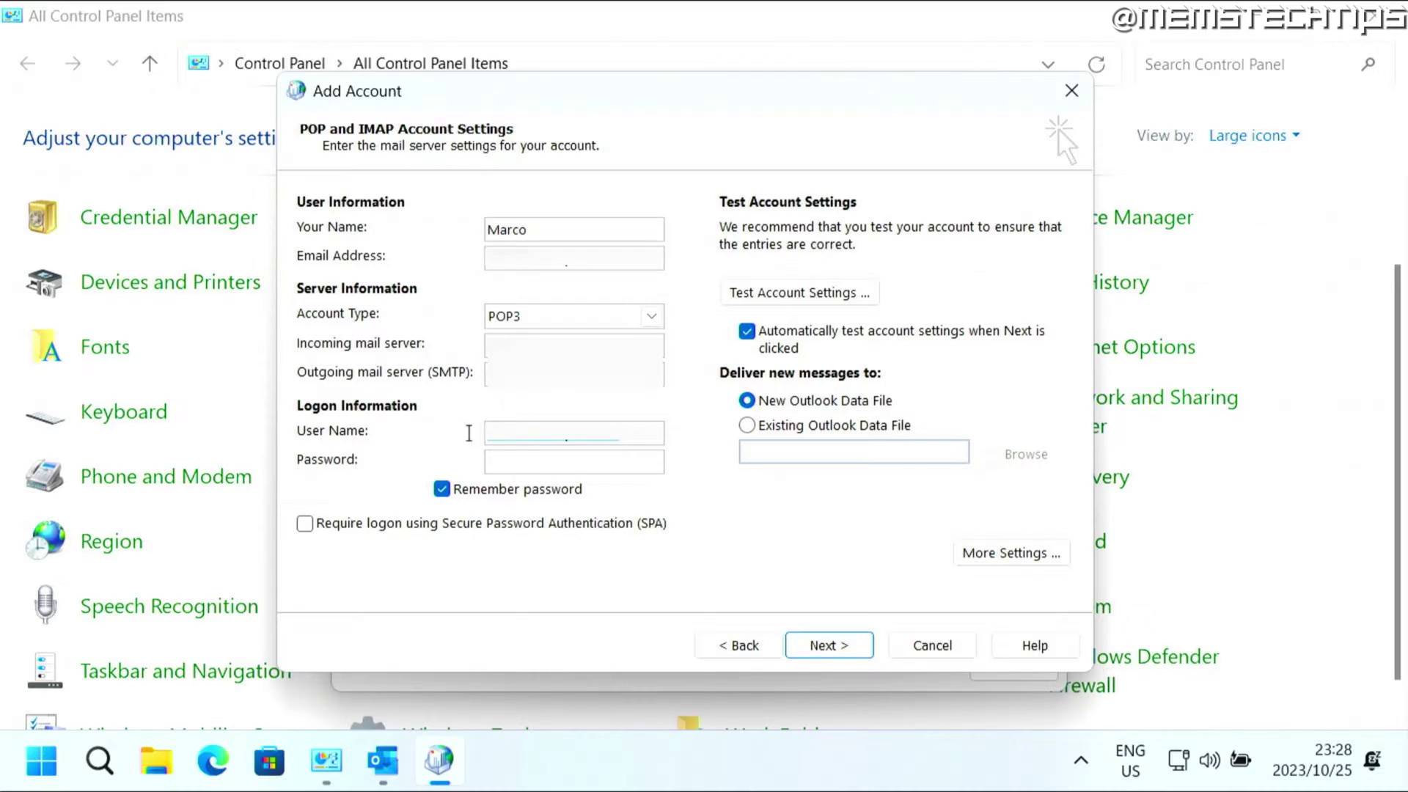
pyautogui.click(528, 463)
pyautogui.hotkey('ctrl', 'v')
# Step: In More Settings, make the outgoing server require authentication
pyautogui.click(1011, 554)
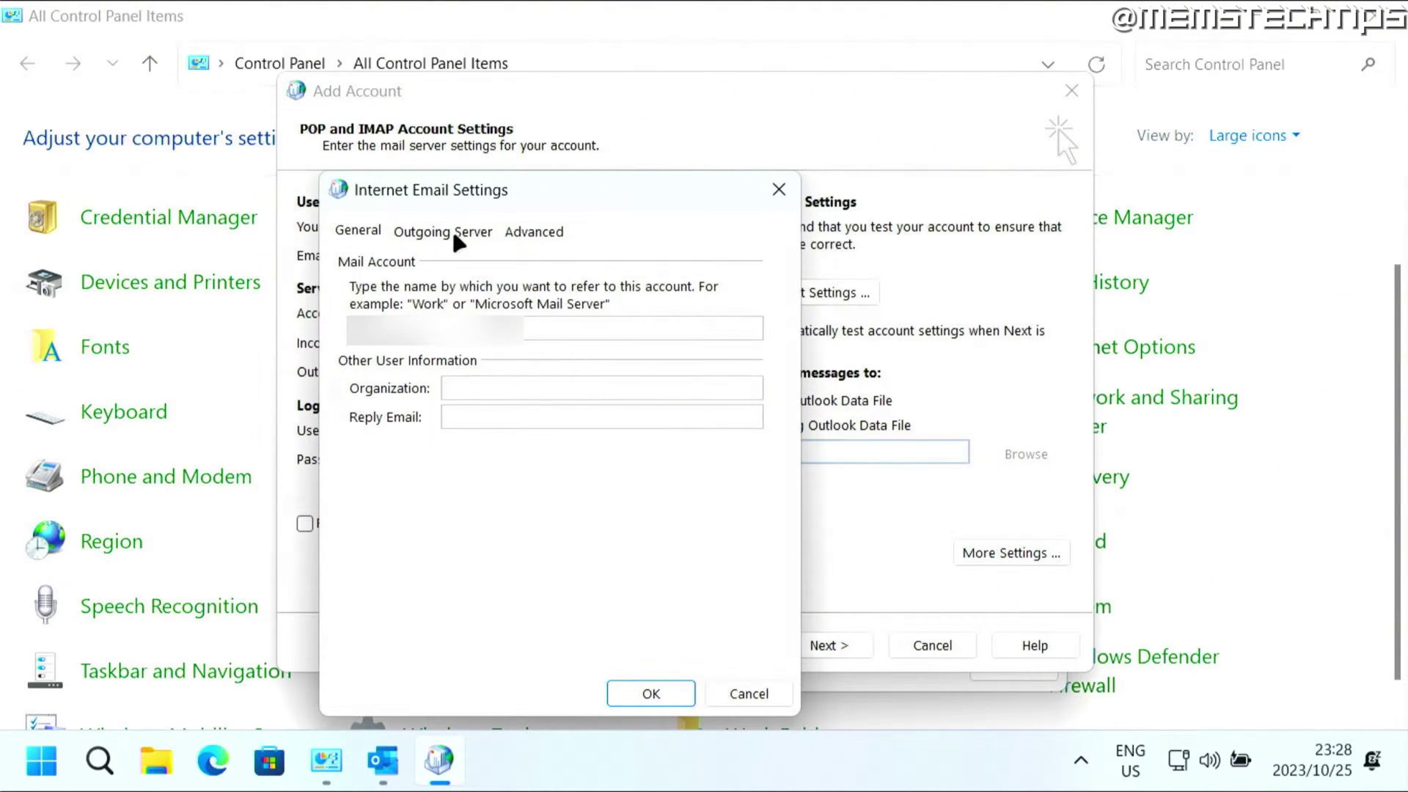
pyautogui.click(451, 232)
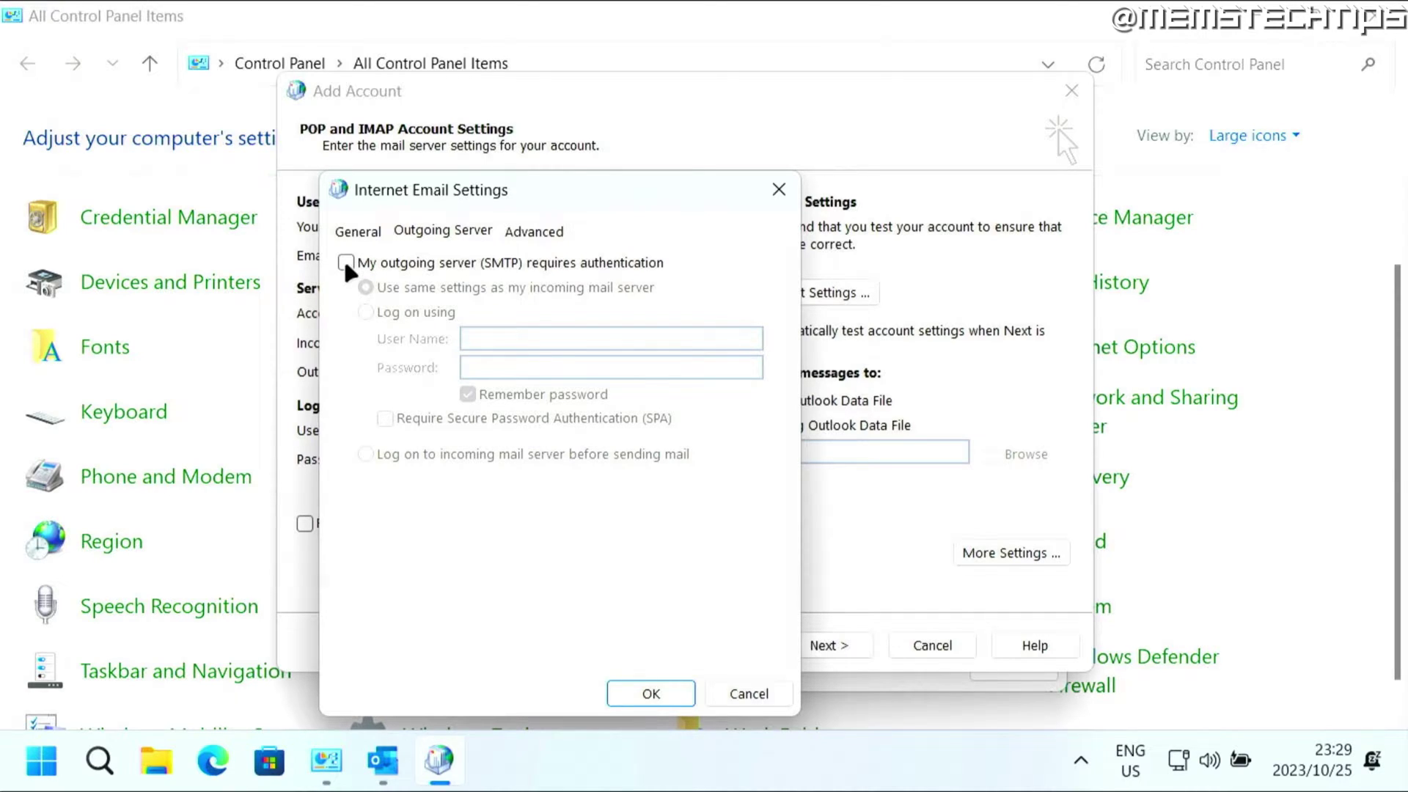
pyautogui.click(347, 263)
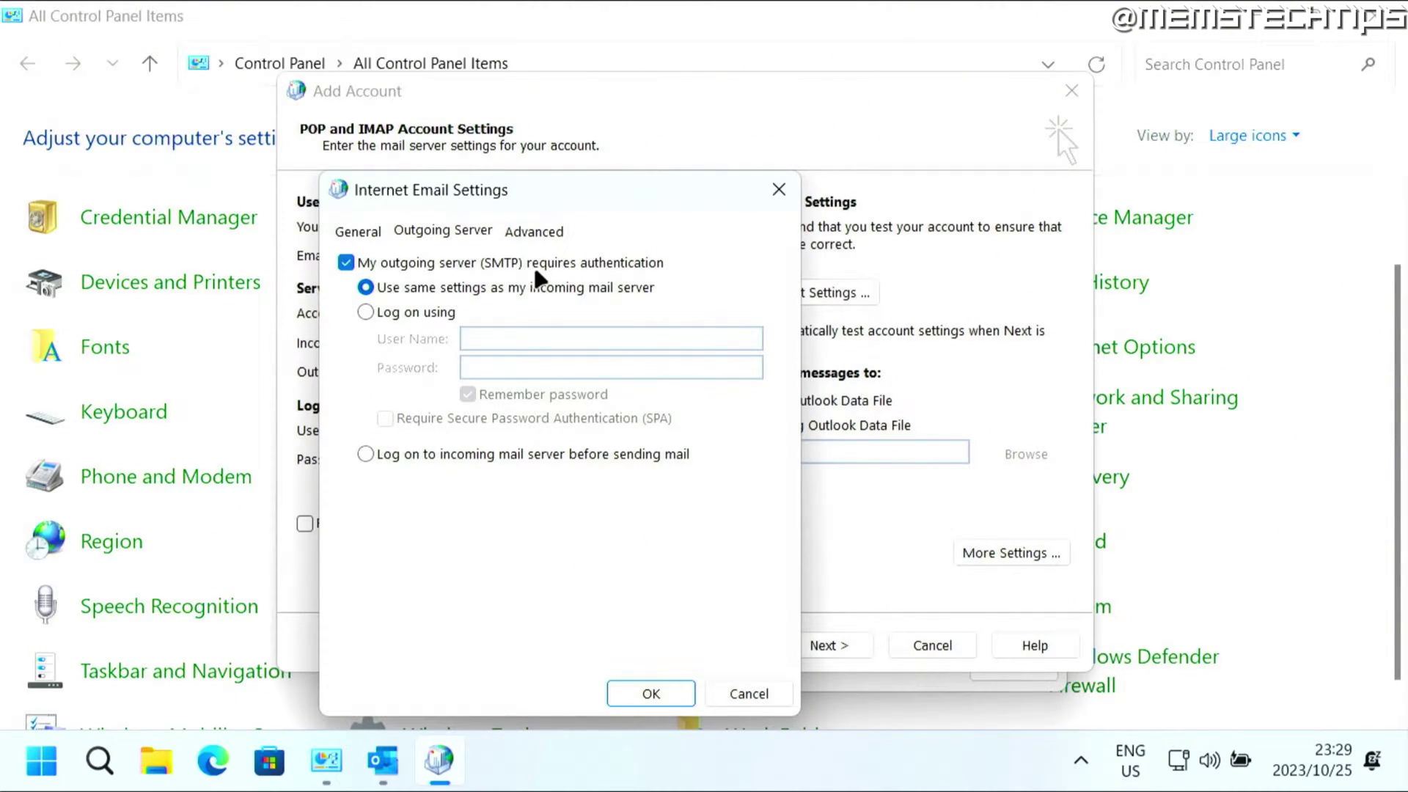
# Step: Set SMTP port 587, keep server copies 7 days, and remove them when deleted
pyautogui.click(533, 232)
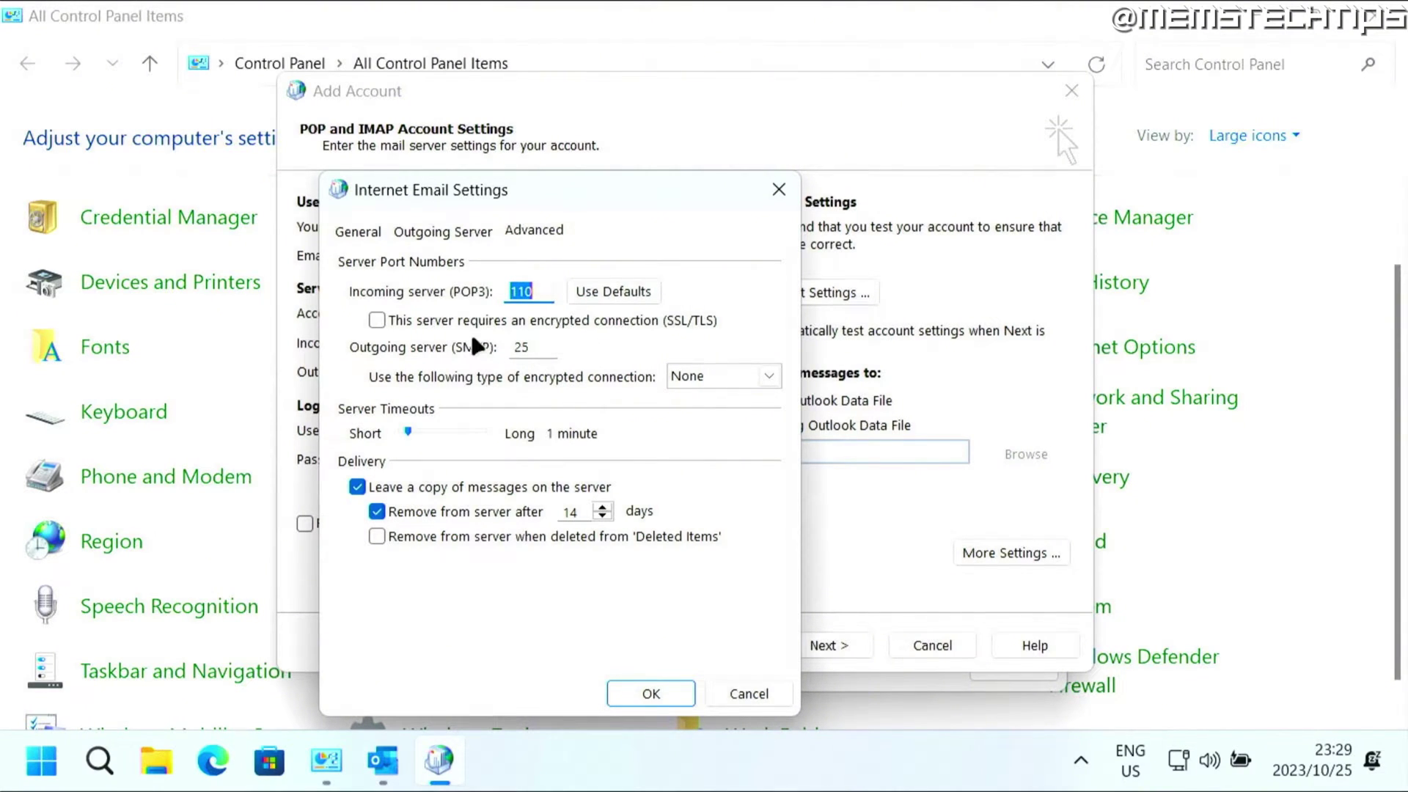
pyautogui.doubleClick(527, 347)
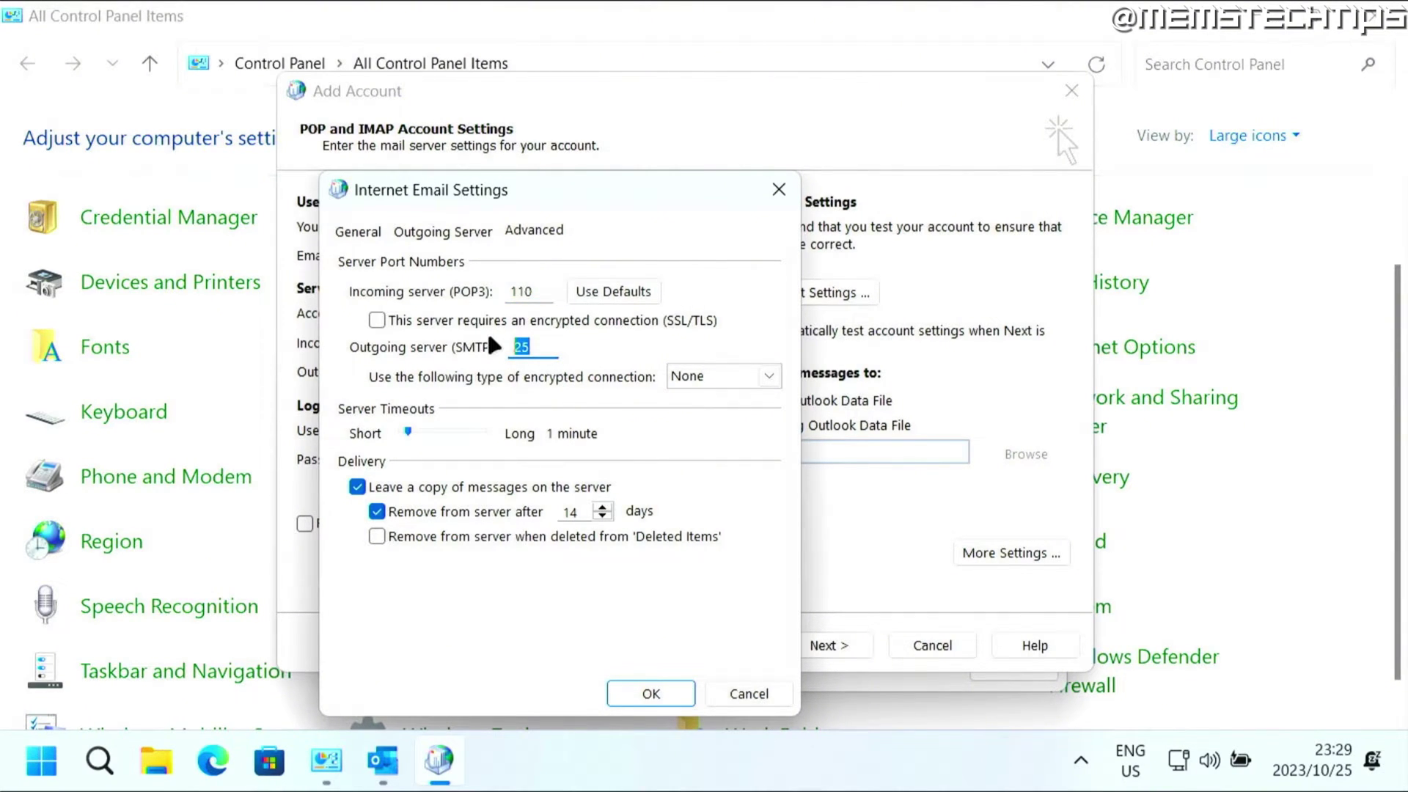
pyautogui.write('587')
pyautogui.doubleClick(568, 511)
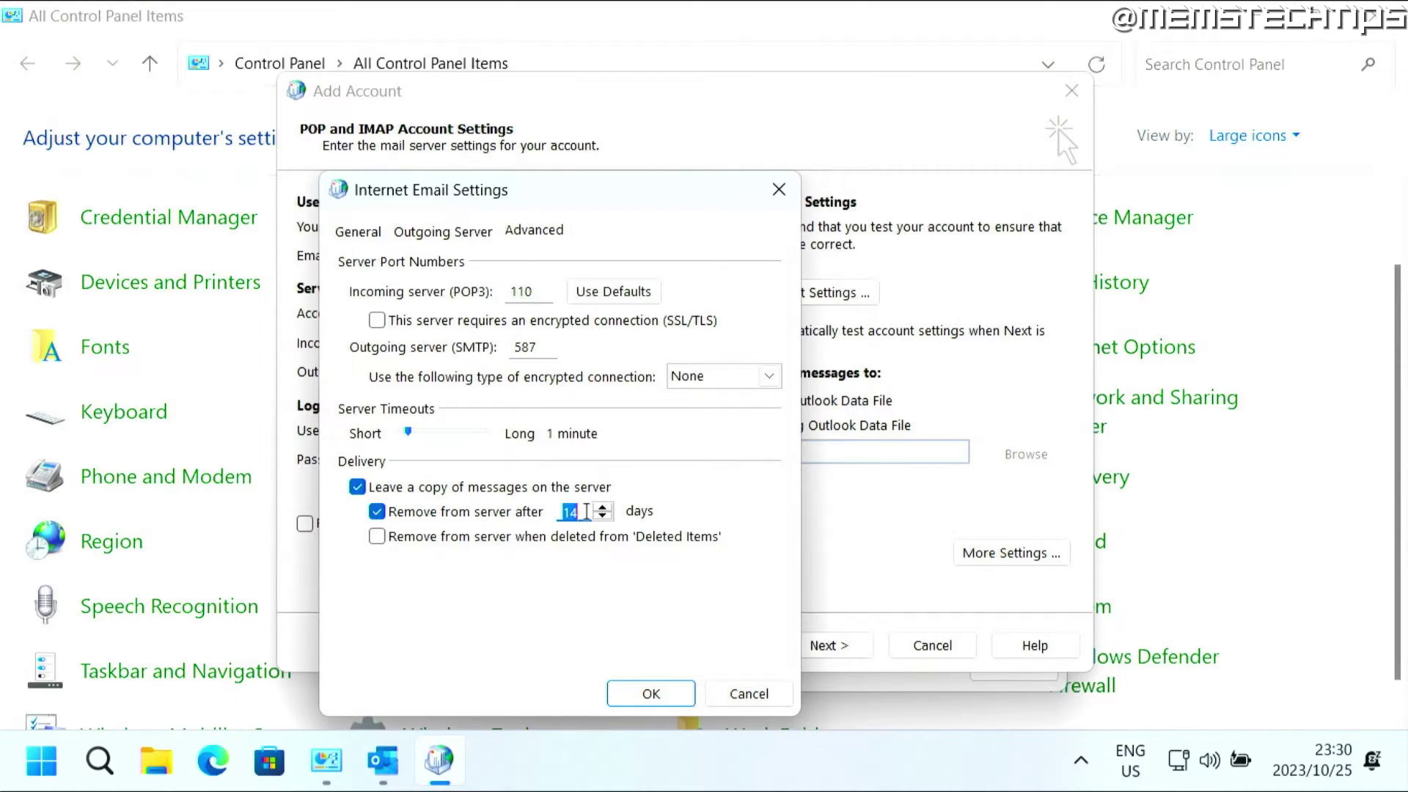
pyautogui.write('7')
pyautogui.click(378, 537)
# Step: Save More Settings, pass the account test, finish the wizard, and close Account Settings
pyautogui.click(658, 693)
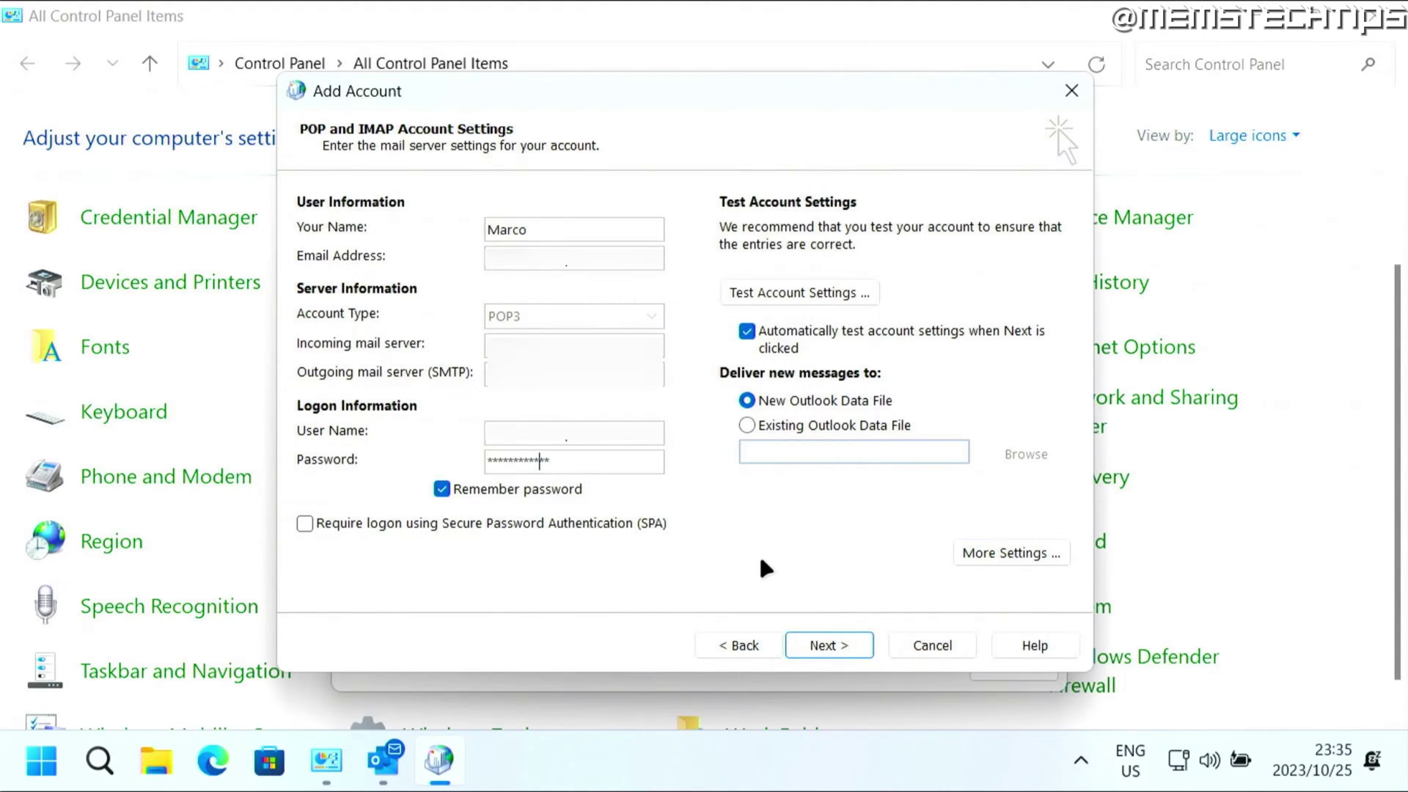
pyautogui.click(842, 653)
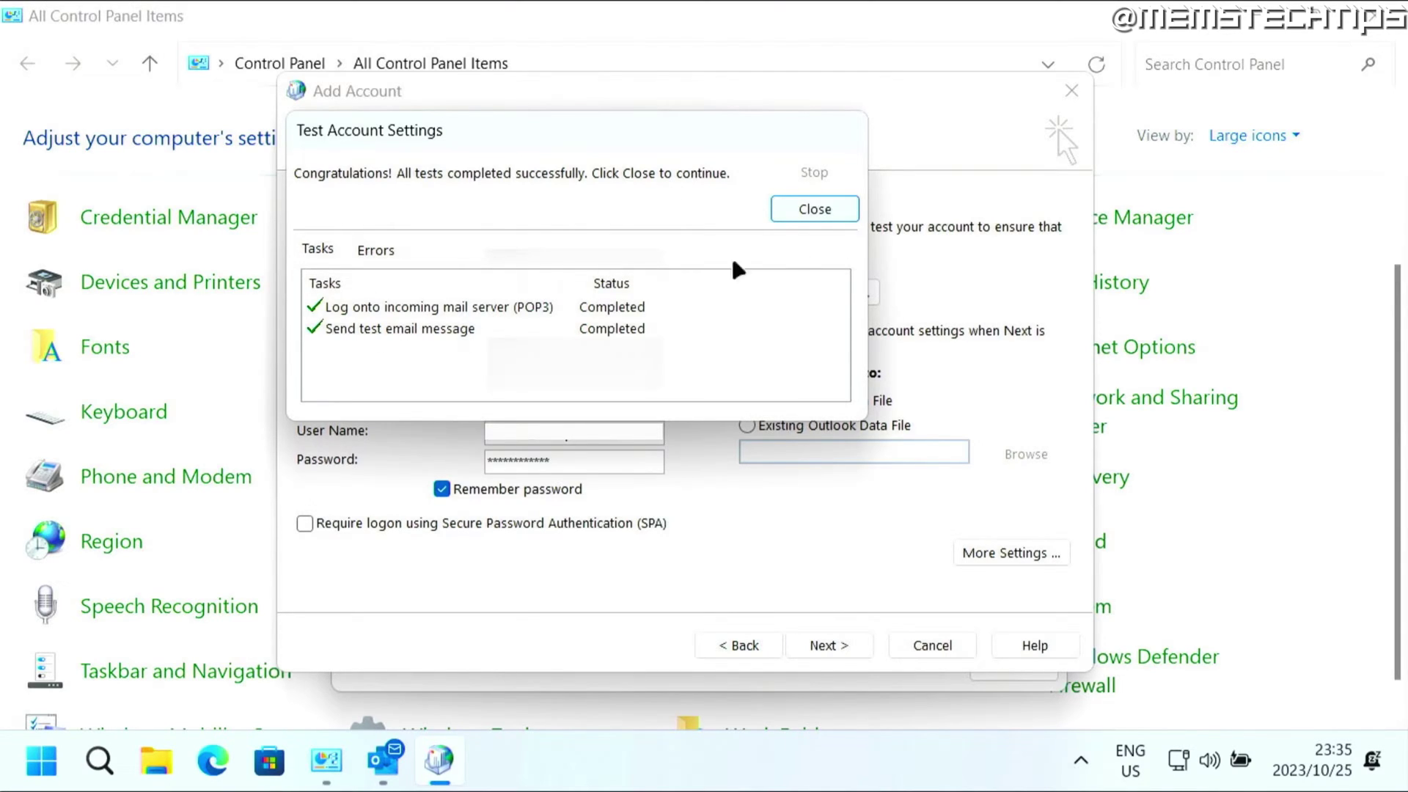
pyautogui.click(825, 209)
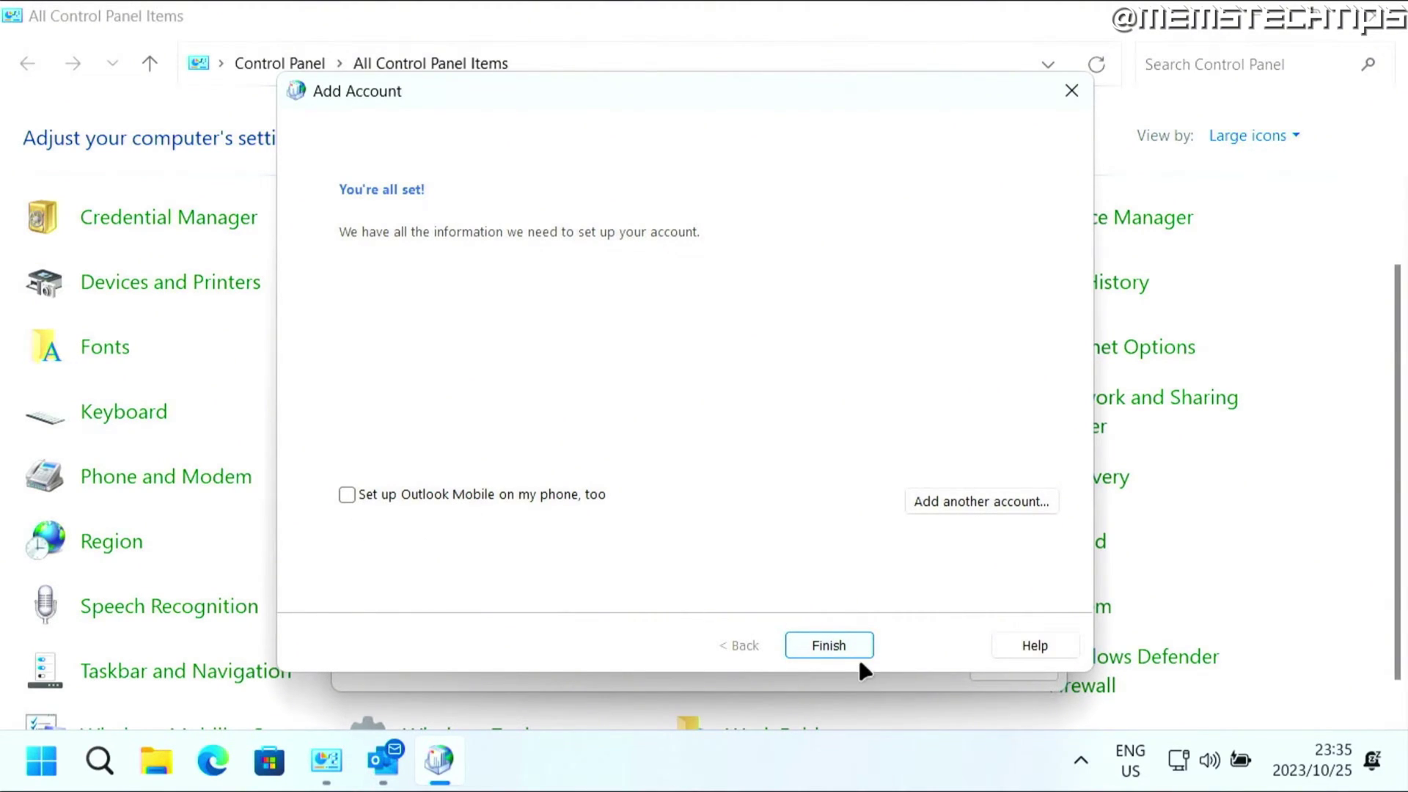
pyautogui.click(830, 641)
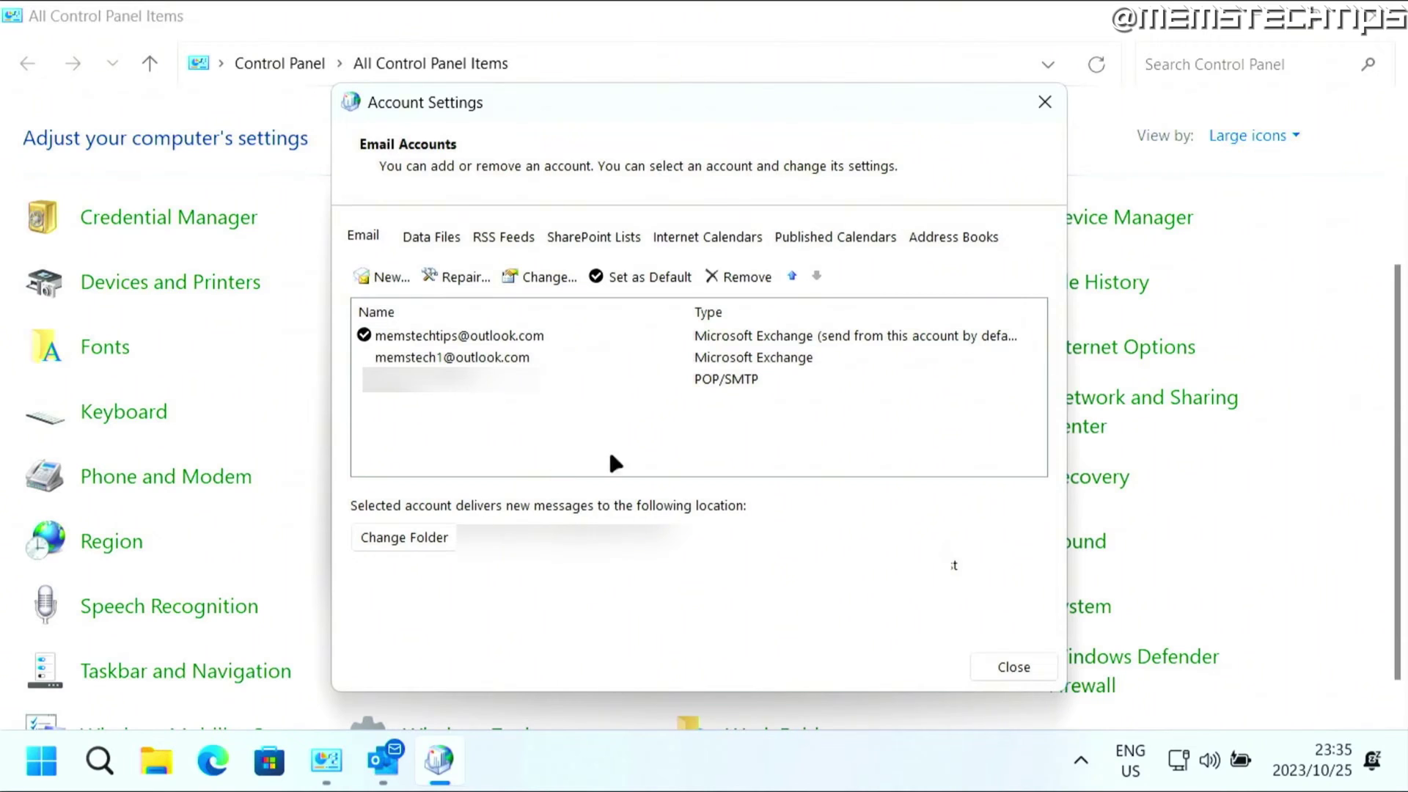
pyautogui.click(1013, 666)
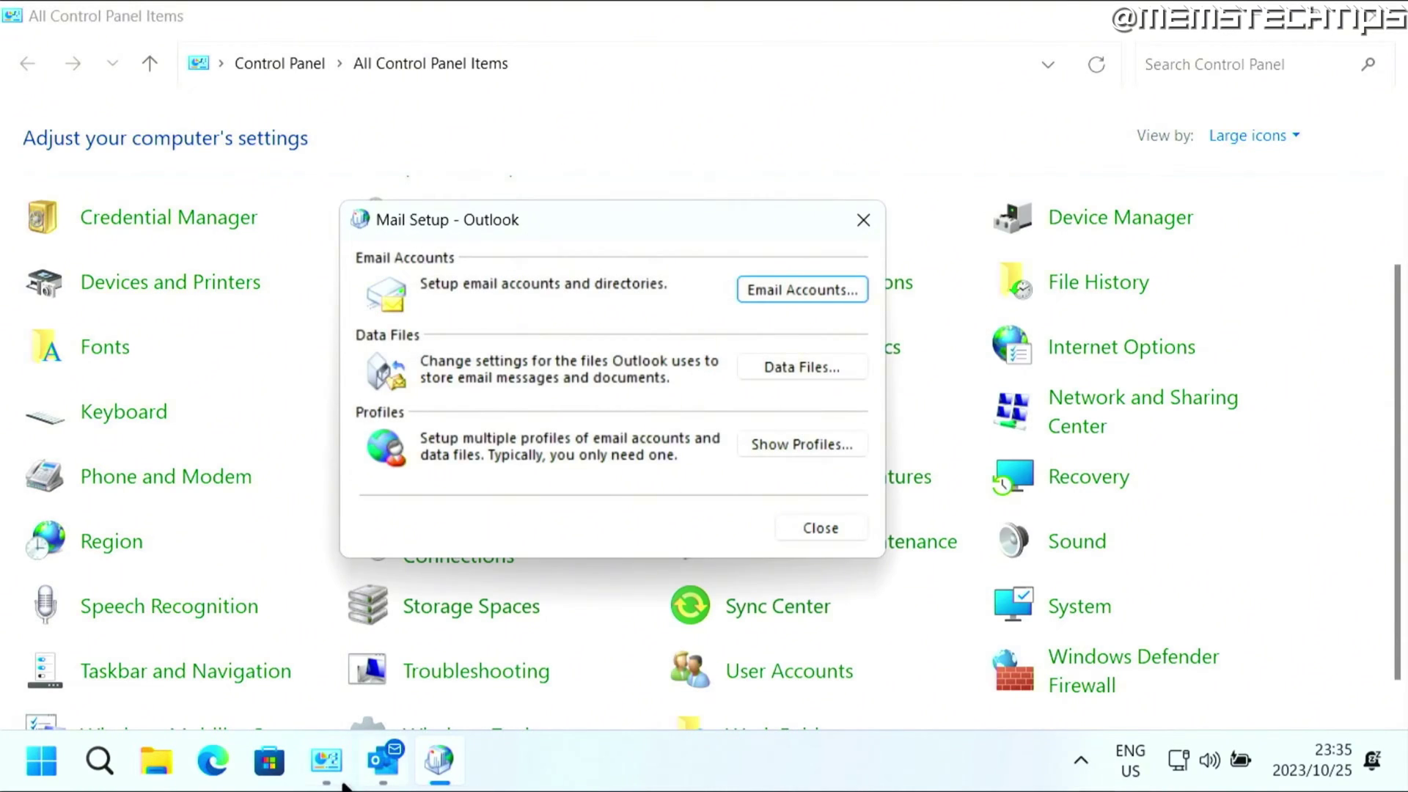
# Step: Switch to Outlook, expand the marco@ account's folders, and open its Inbox
pyautogui.click(385, 759)
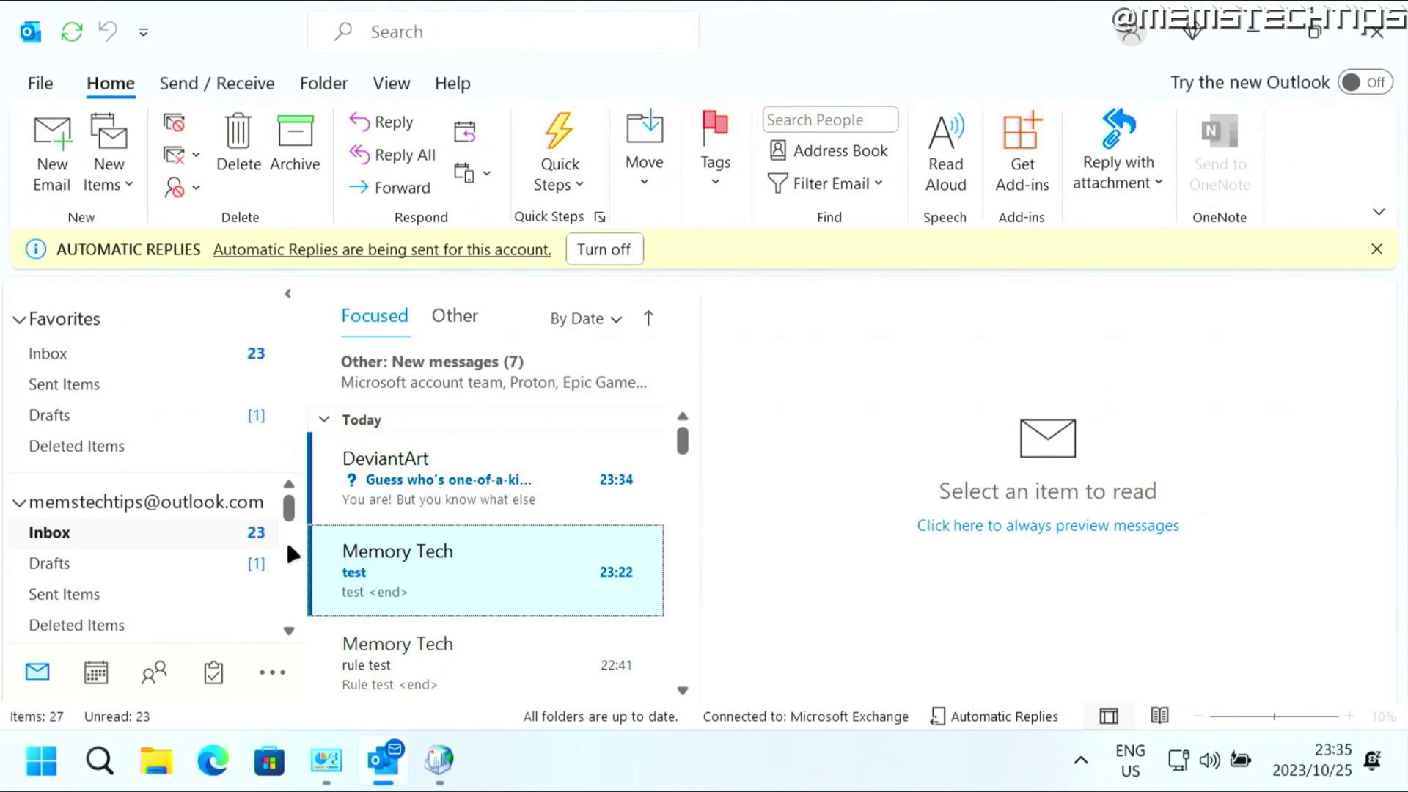
pyautogui.moveTo(289, 506); pyautogui.dragTo(288, 569)
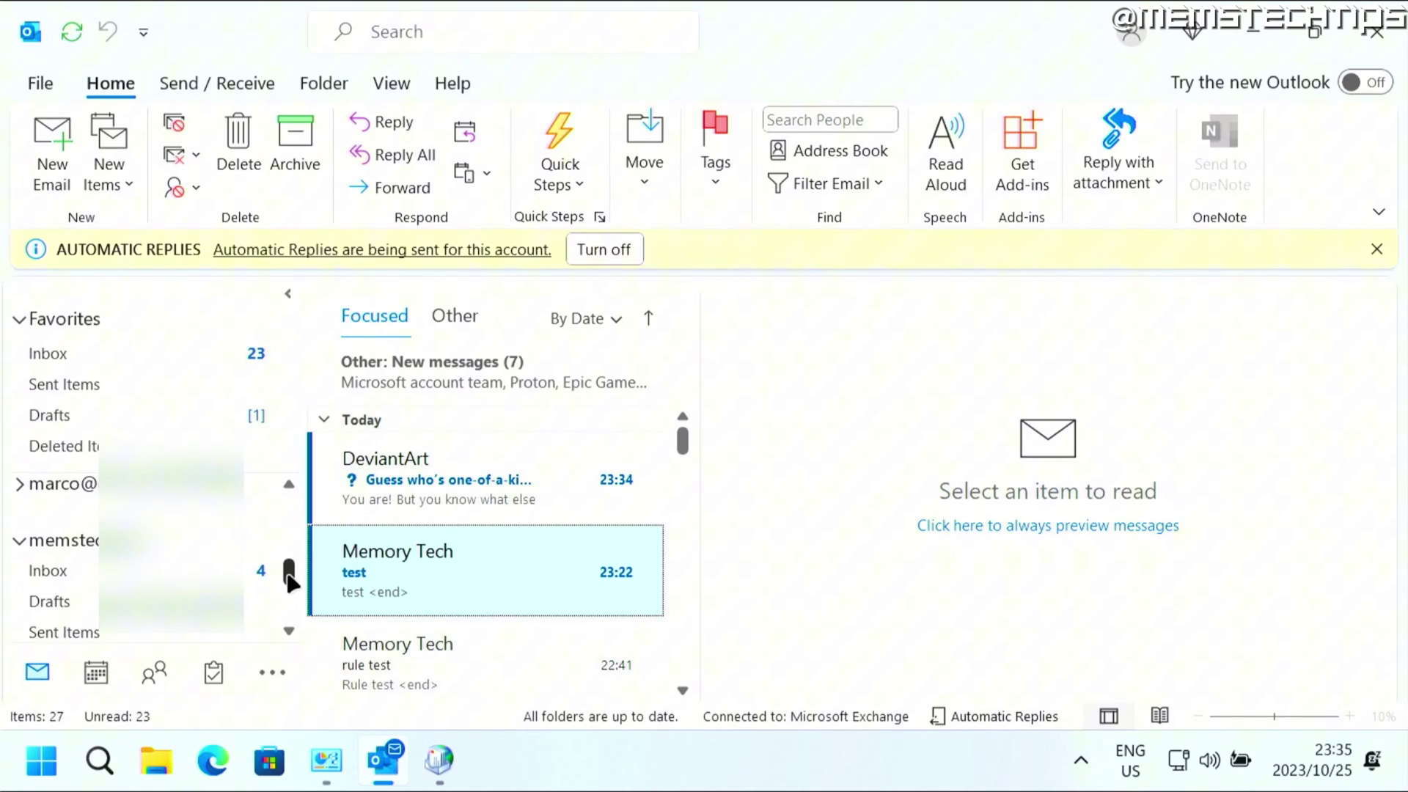
pyautogui.click(20, 509)
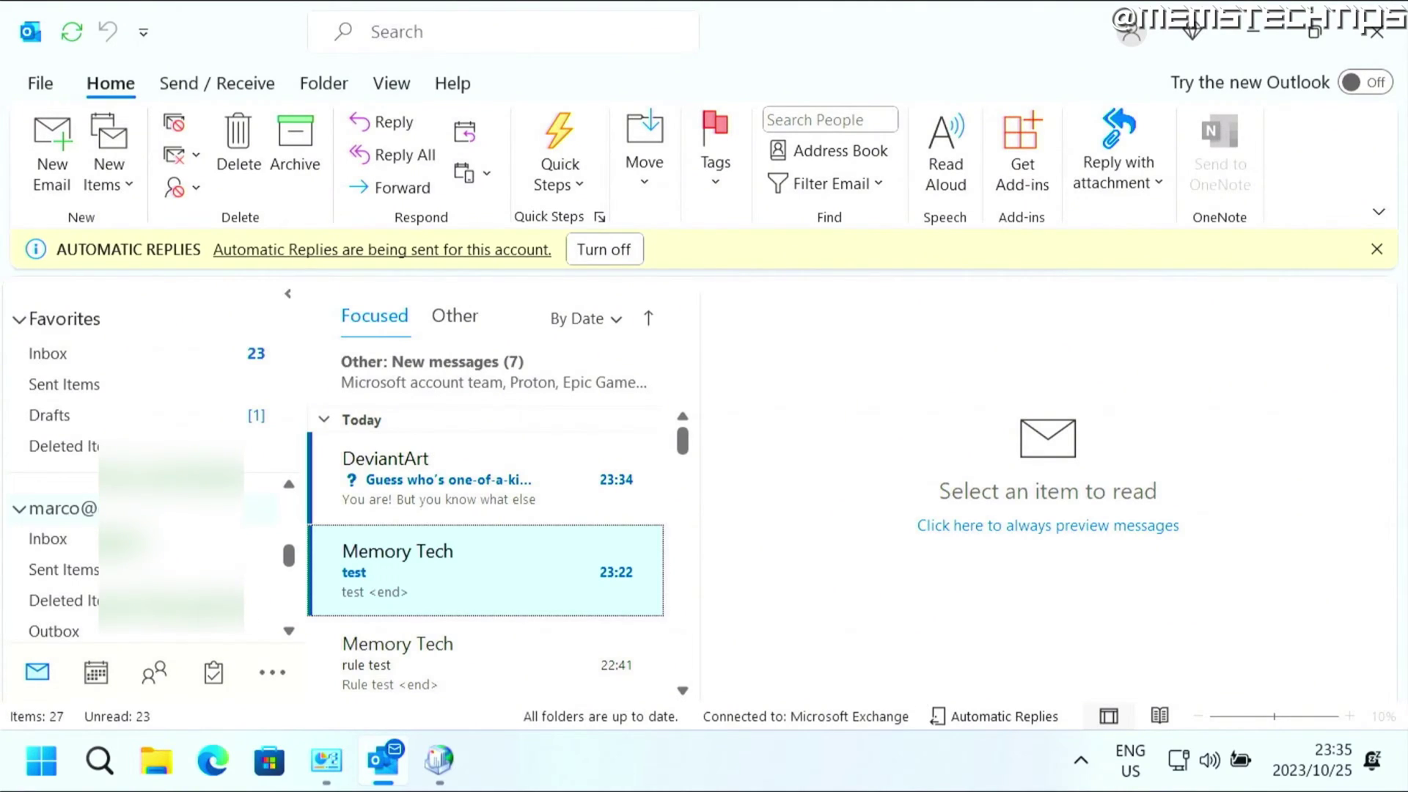
pyautogui.click(63, 469)
pyautogui.click(90, 511)
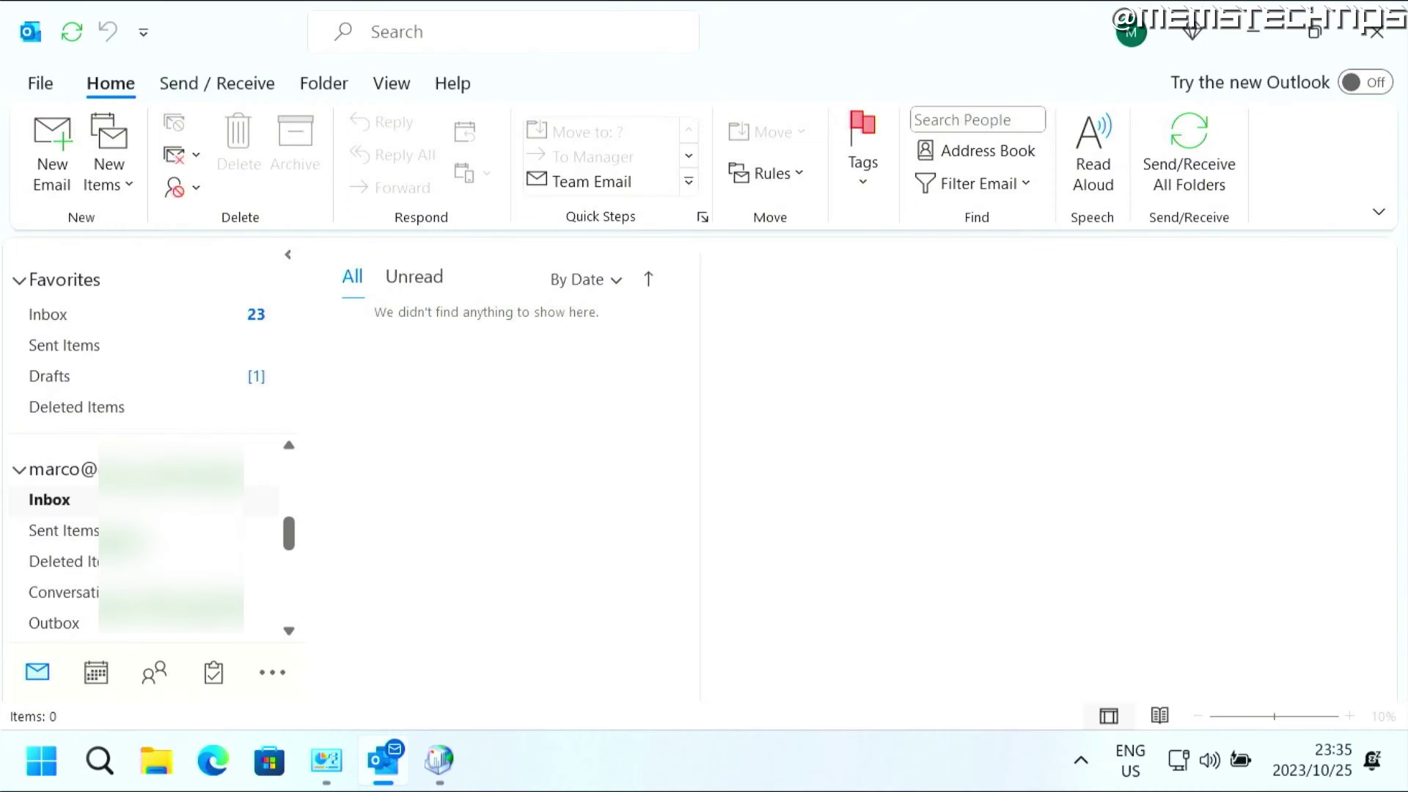